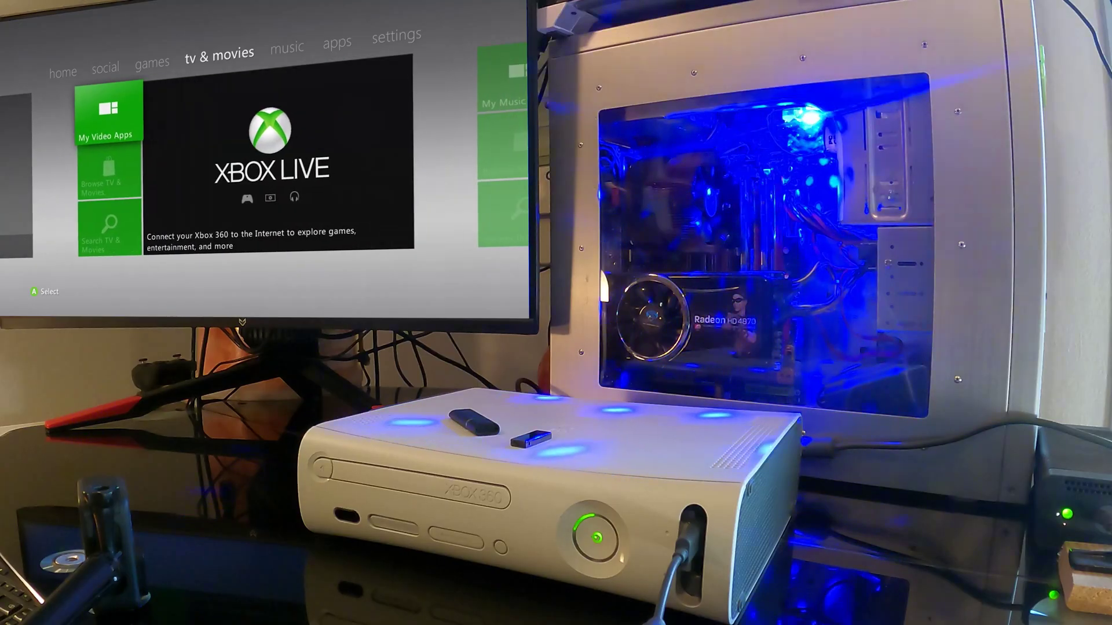
# View the console's system information to check the installed dashboard version, then return to the system settings
pyautogui.press('Right')
pyautogui.press('Right')
pyautogui.press('Right')
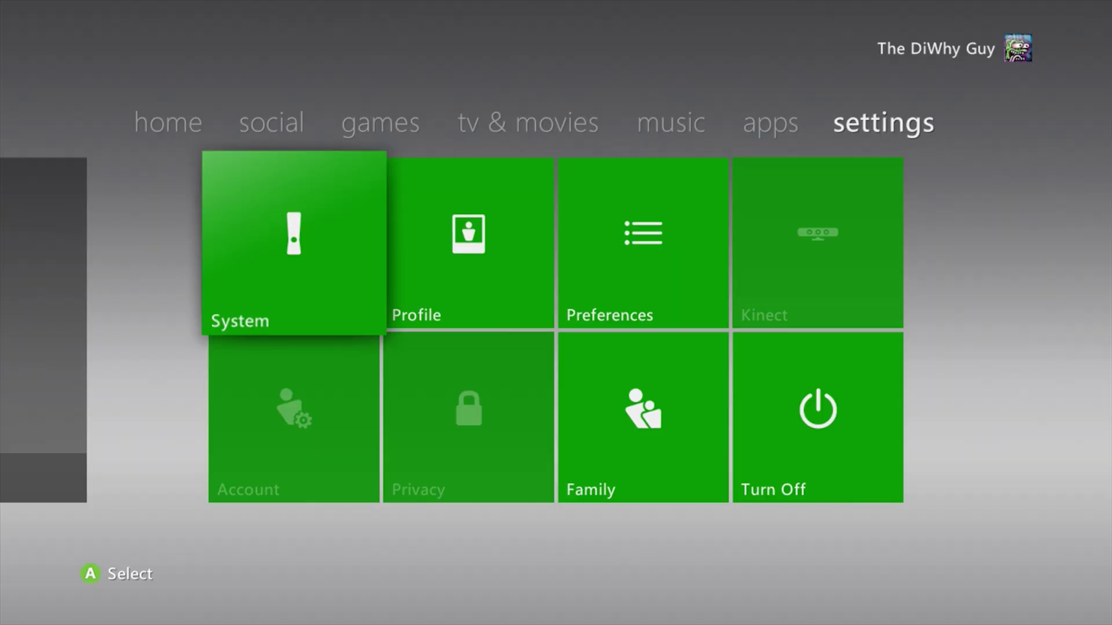
pyautogui.press('Return')
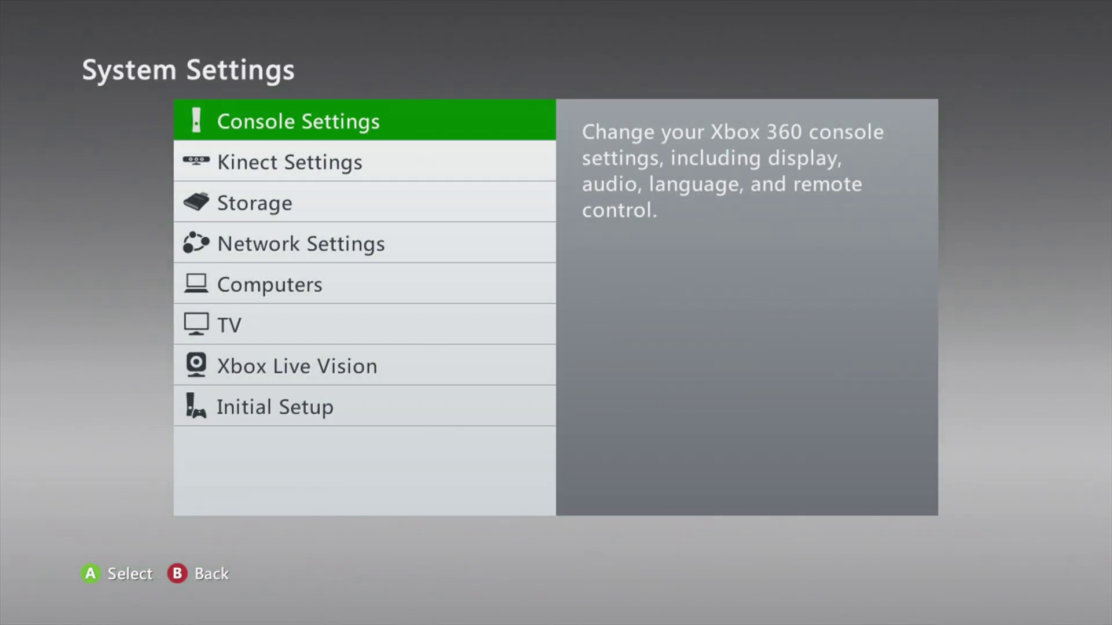
pyautogui.press('Return')
pyautogui.press('Up')
pyautogui.press('Up')
pyautogui.press('Return')
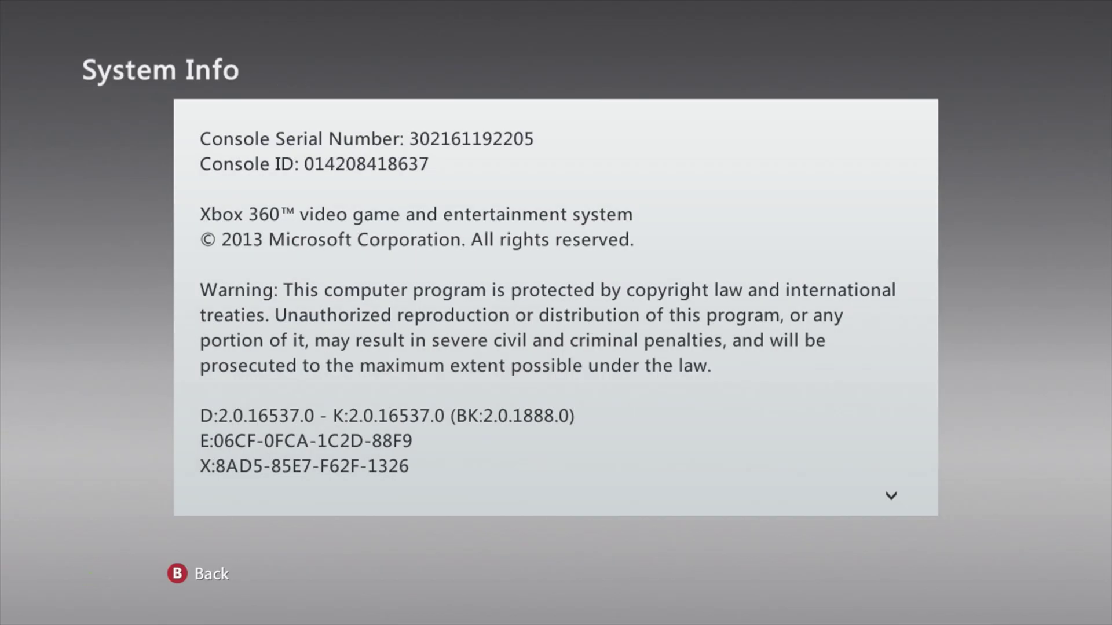
pyautogui.press('Escape')
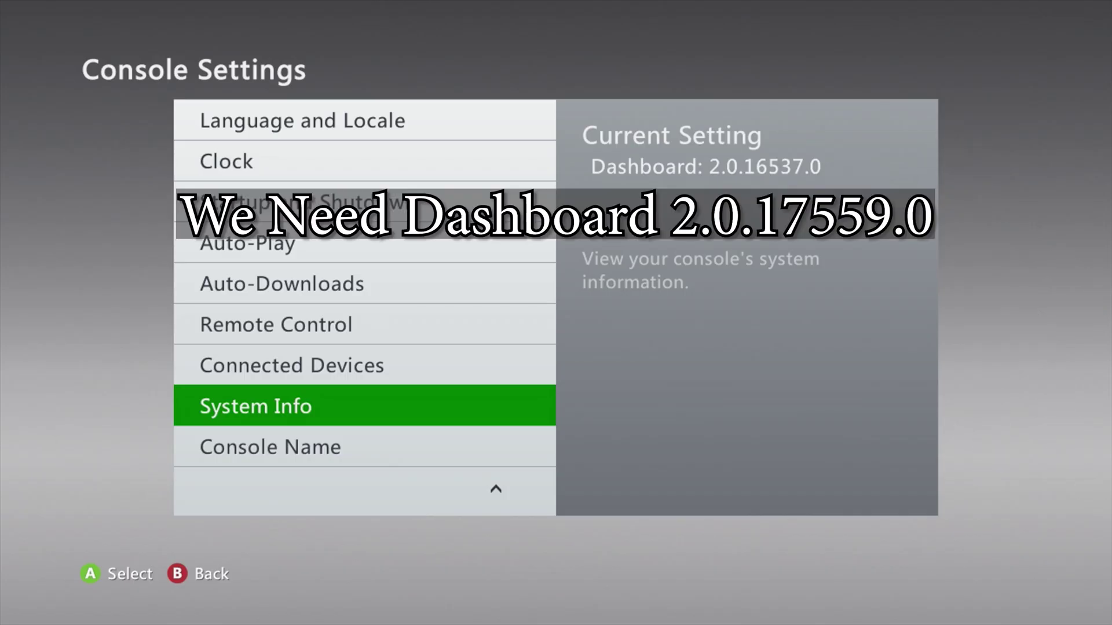
pyautogui.press('Escape')
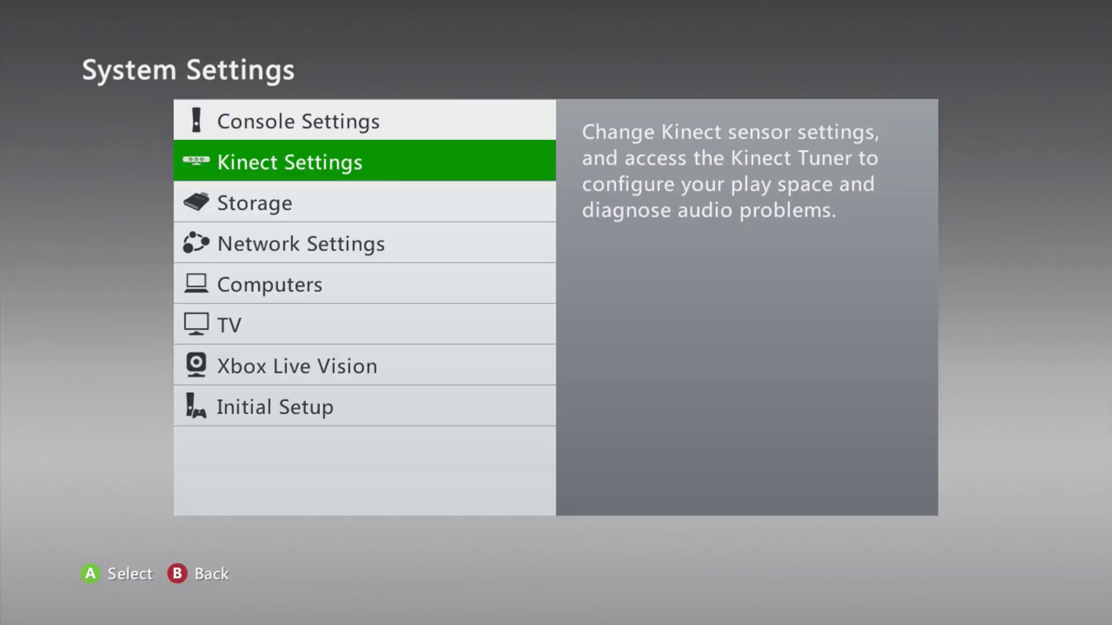
# Configure the USB storage device for Xbox 360 storage using the Configure Now option
pyautogui.press('Down')
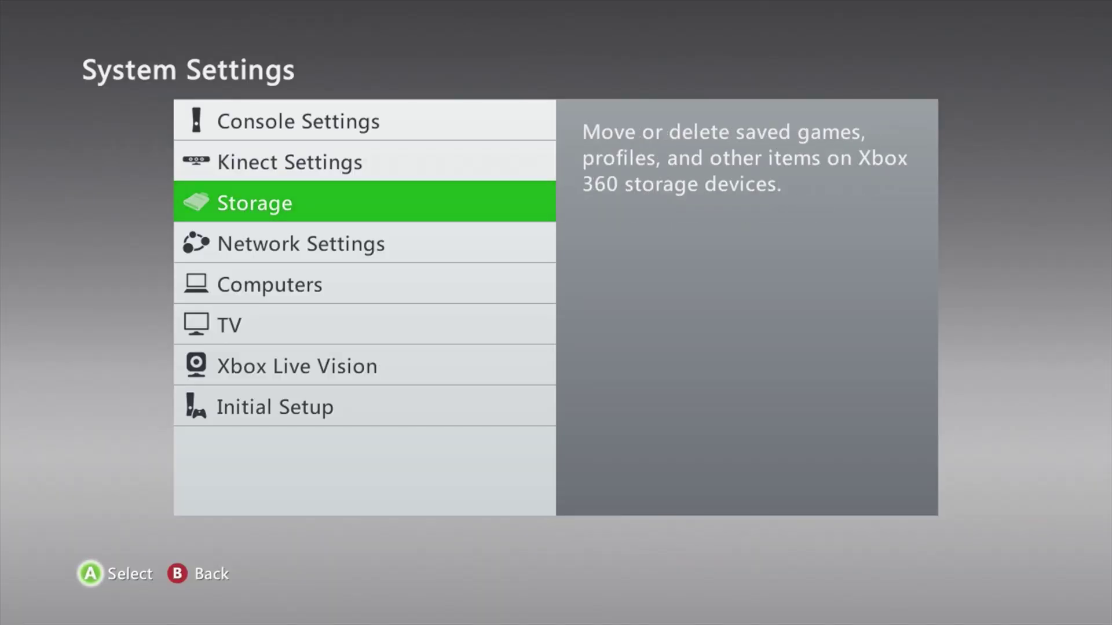
pyautogui.press('Return')
pyautogui.press('Down')
pyautogui.press('Down')
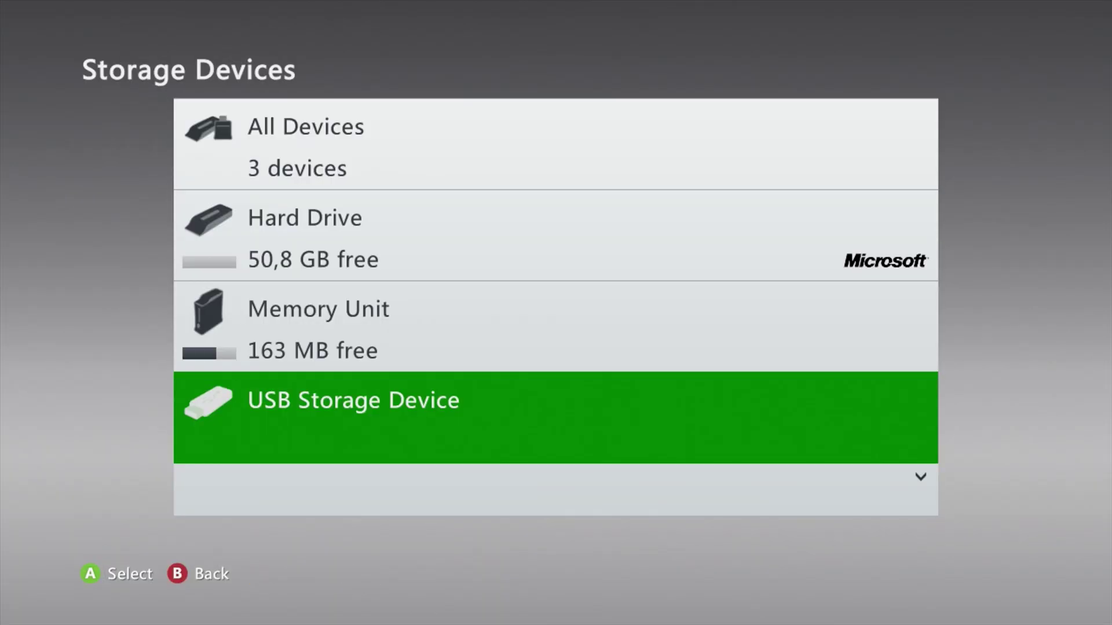
pyautogui.press('Return')
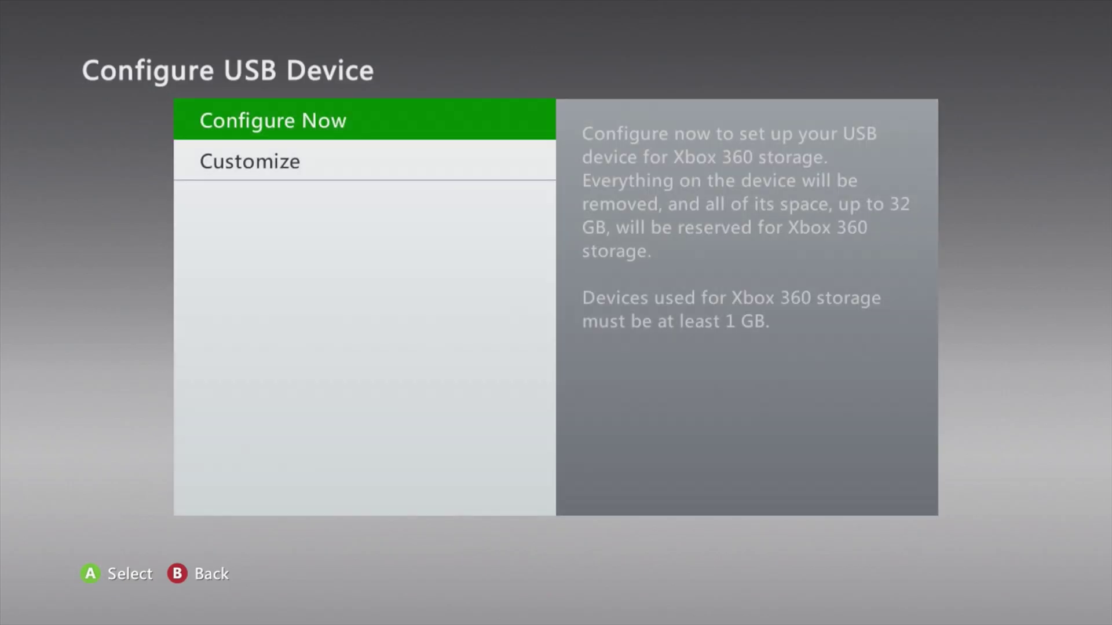
pyautogui.press('Return')
pyautogui.press('Return')
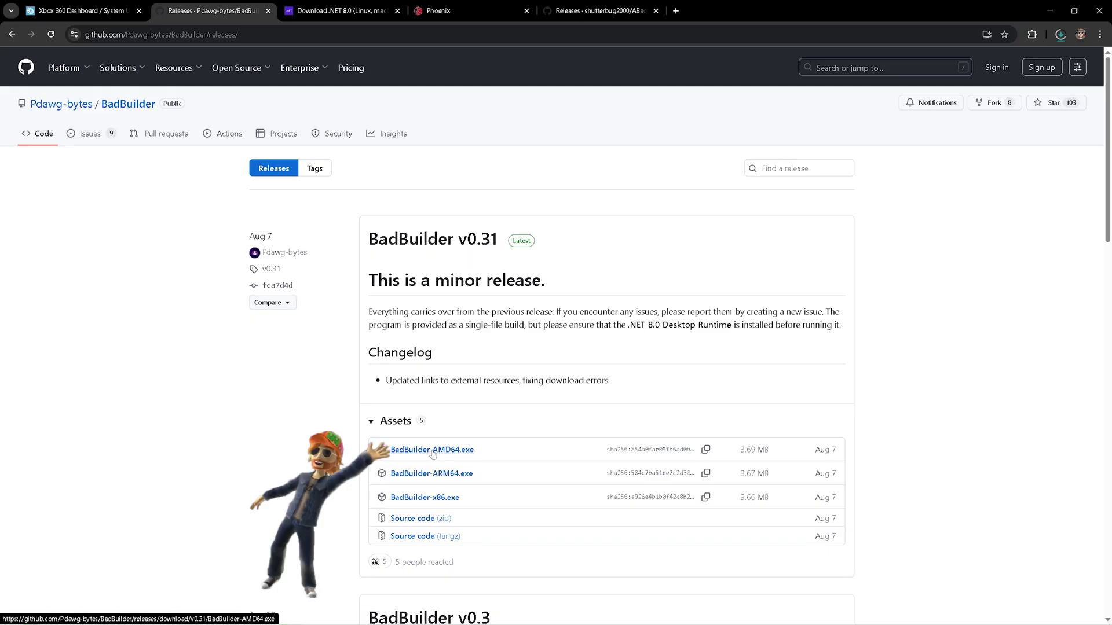
# Download the .NET Desktop Runtime 8.0.21 x64 installer, the Aurora 0.7b.2 release package and ABadAvatar-publicbeta1.0.zip from their open pages
pyautogui.hotkey('ctrl', 'Tab')
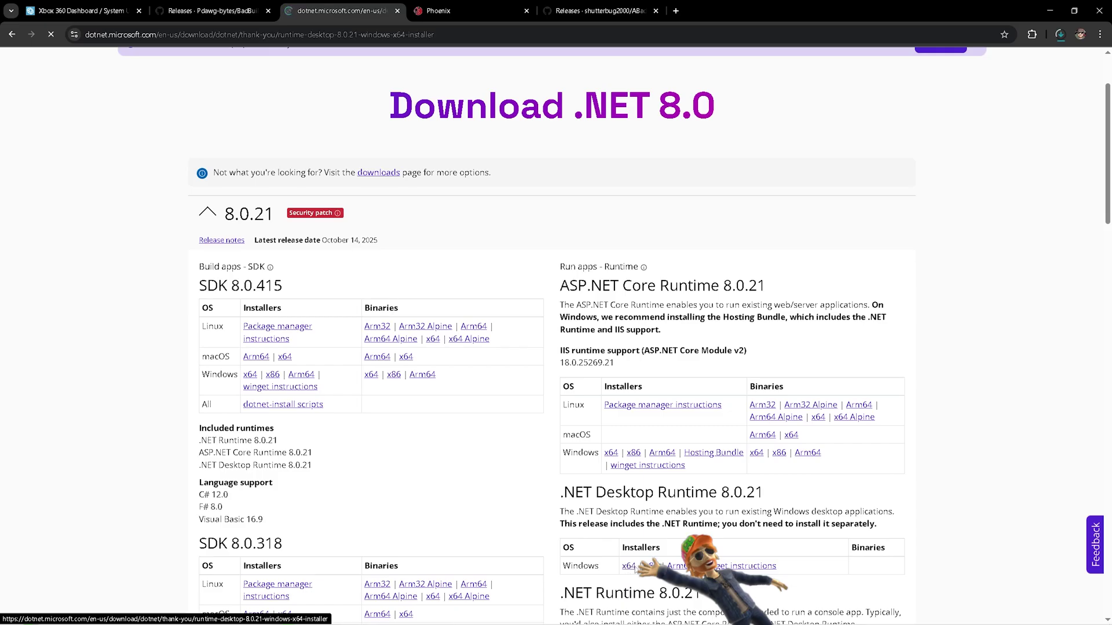
pyautogui.hotkey('ctrl', 'Tab')
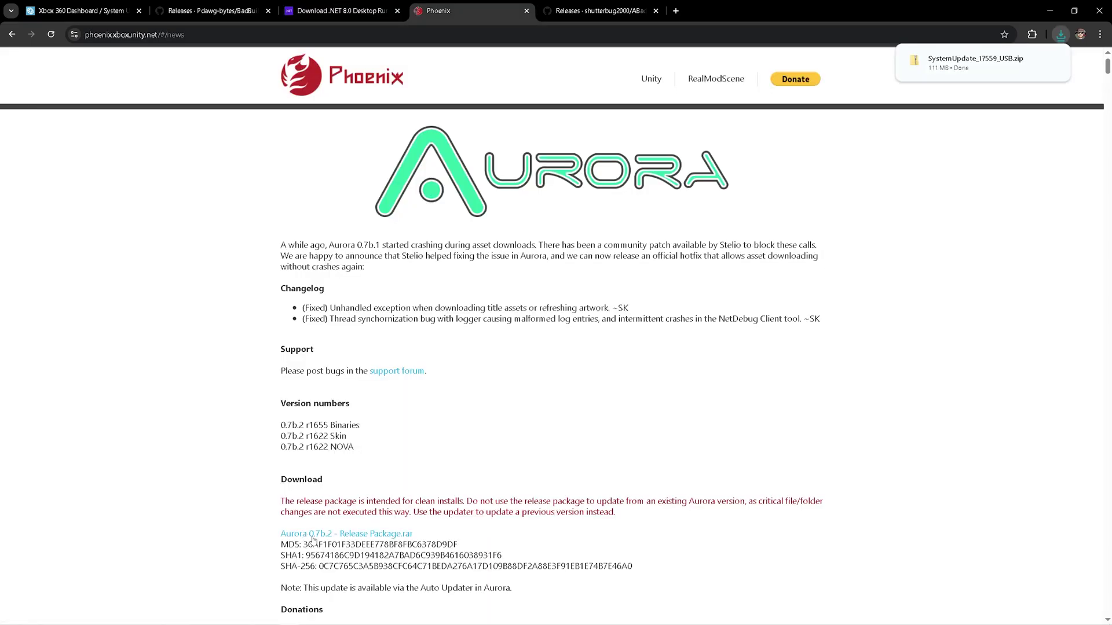
pyautogui.hotkey('ctrl', 'Tab')
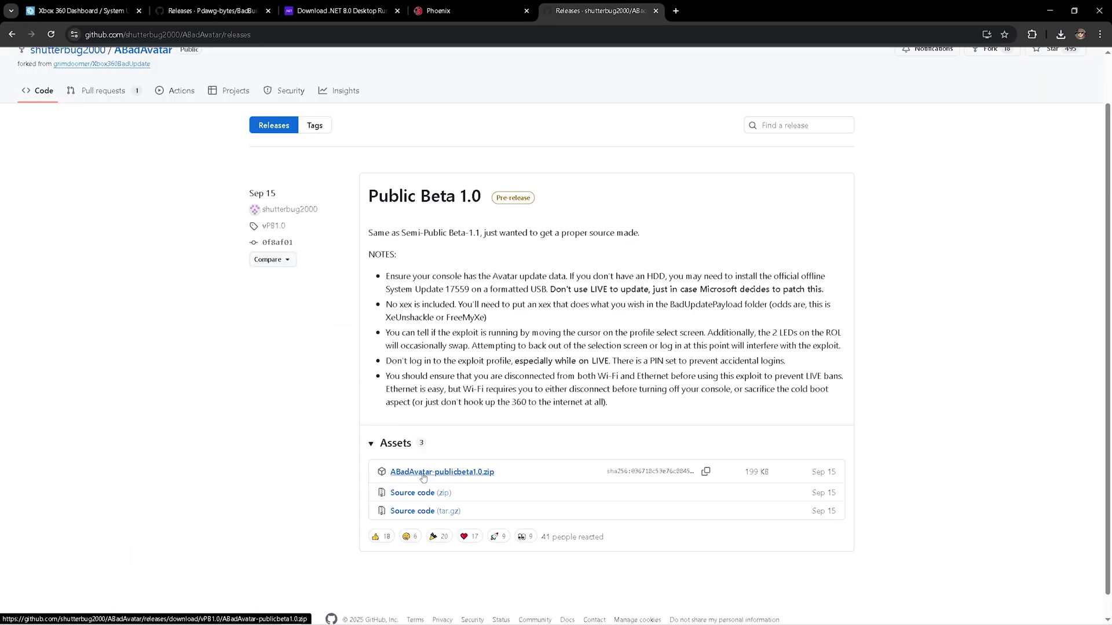
pyautogui.click(423, 477)
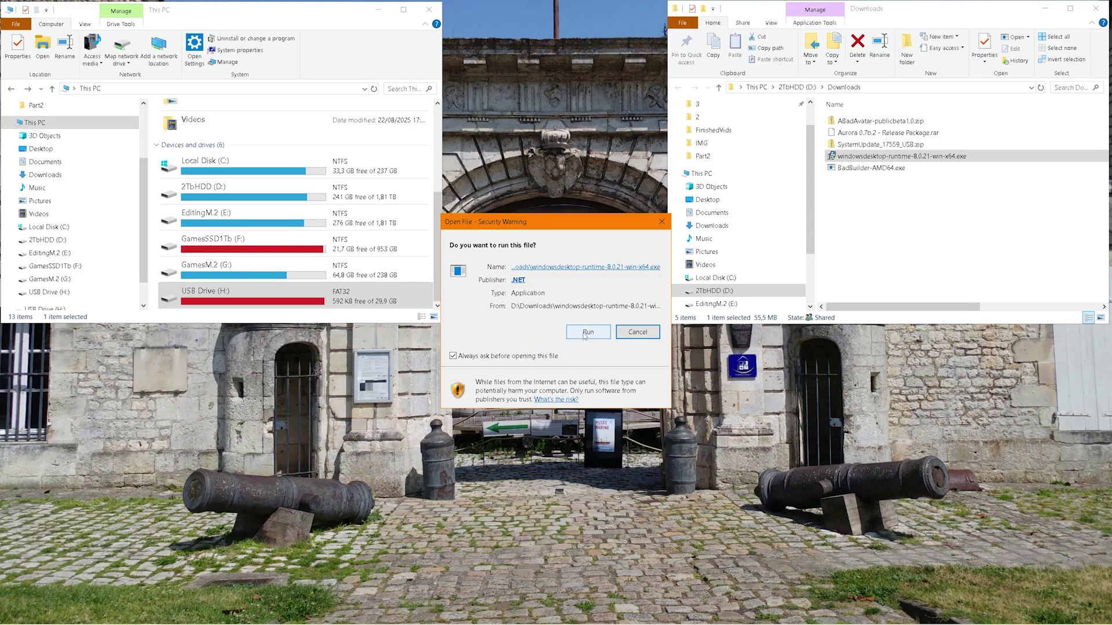
# Run the downloaded installer and install Microsoft Windows Desktop Runtime 8.0.21 (x64)
pyautogui.click(586, 334)
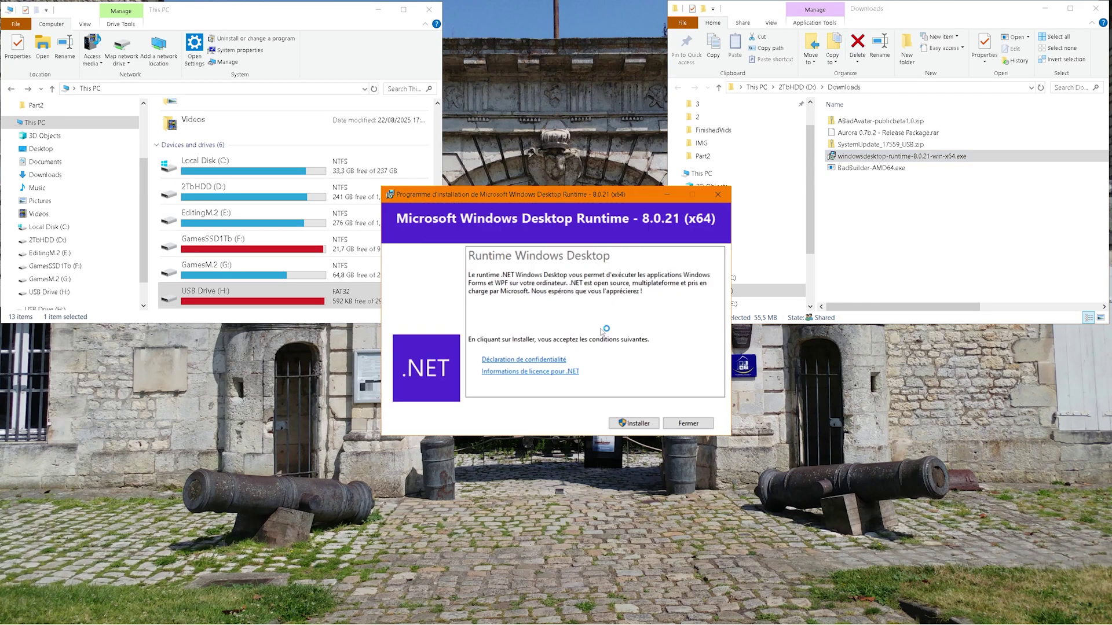
pyautogui.click(636, 423)
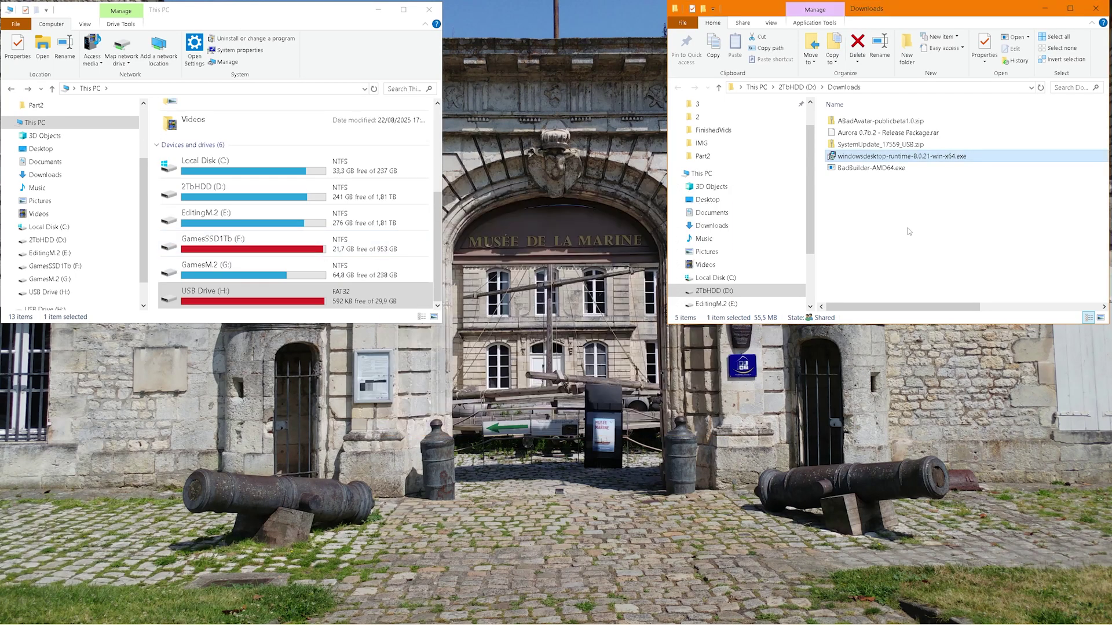
# Run BadBuilder-AMD64.exe, start building the exploit USB and confirm formatting the removable H:\ drive
pyautogui.doubleClick(874, 192)
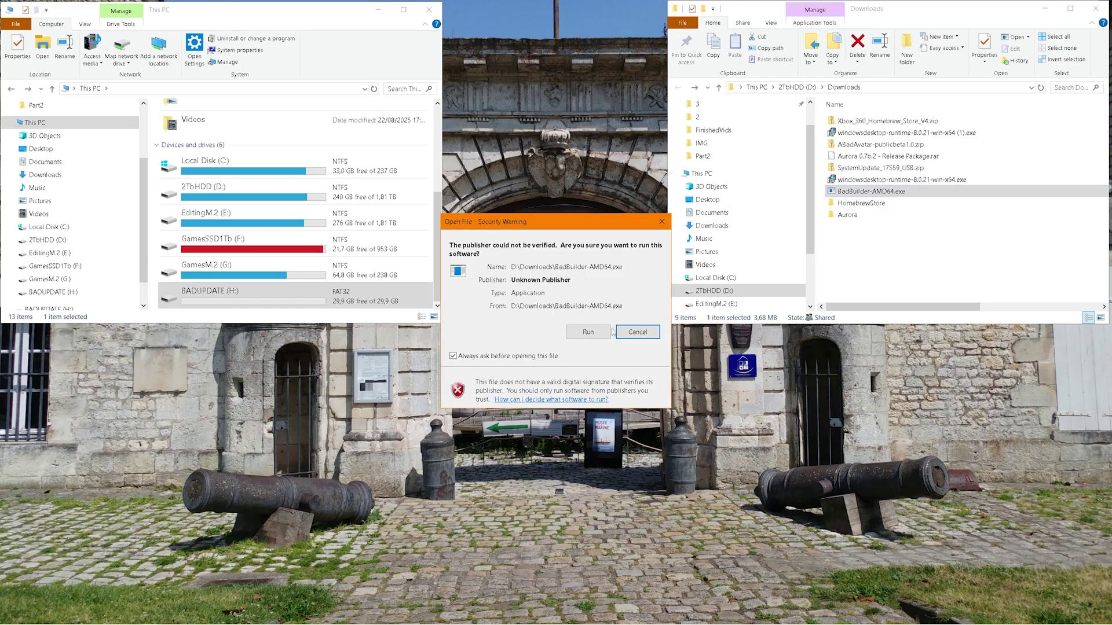
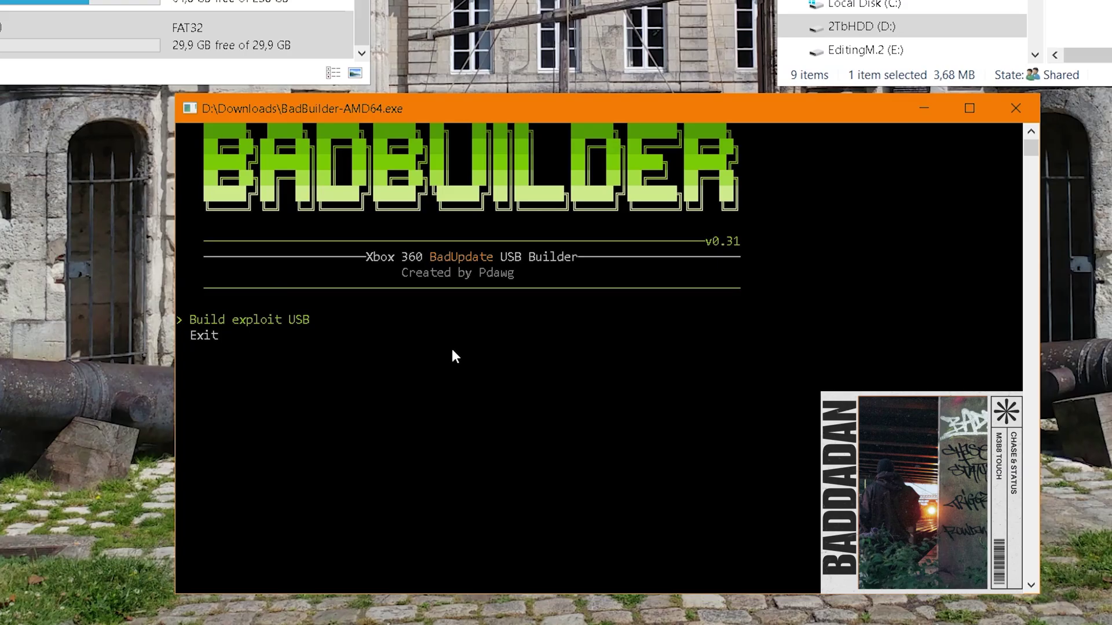
pyautogui.press('Return')
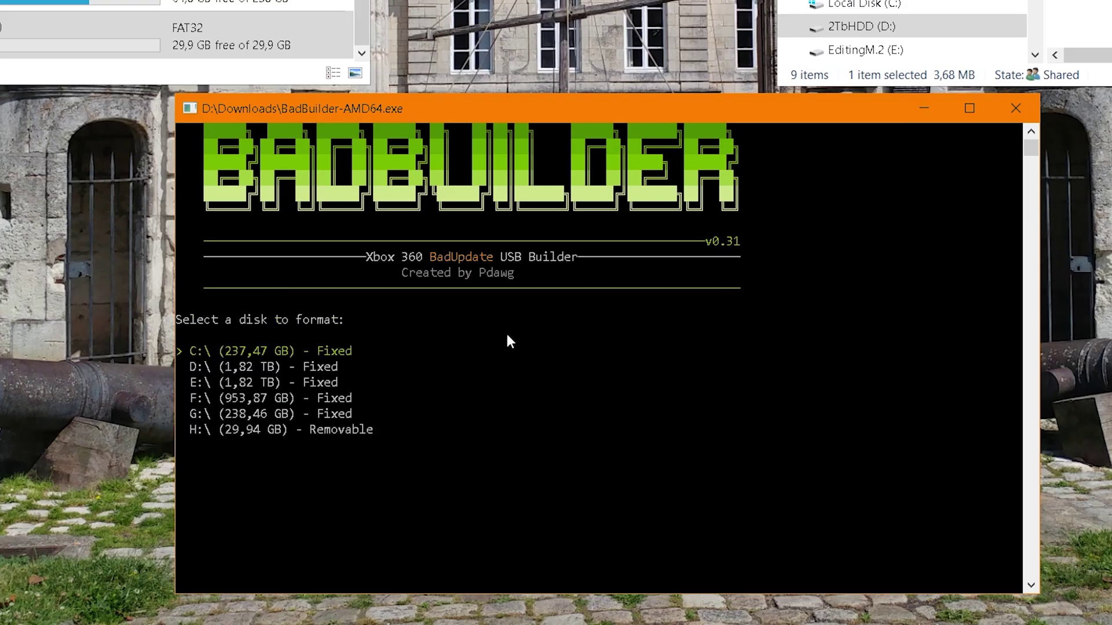
pyautogui.press('Down')
pyautogui.press('Down')
pyautogui.press('Down')
pyautogui.press('Down')
pyautogui.press('Down')
pyautogui.press('Return')
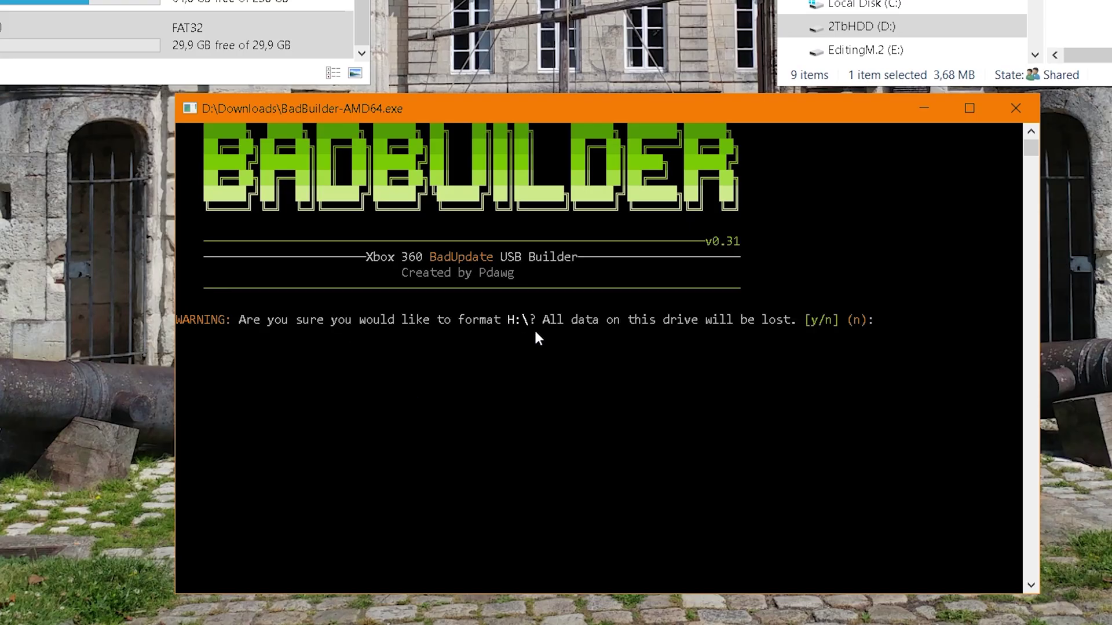
pyautogui.press('Return')
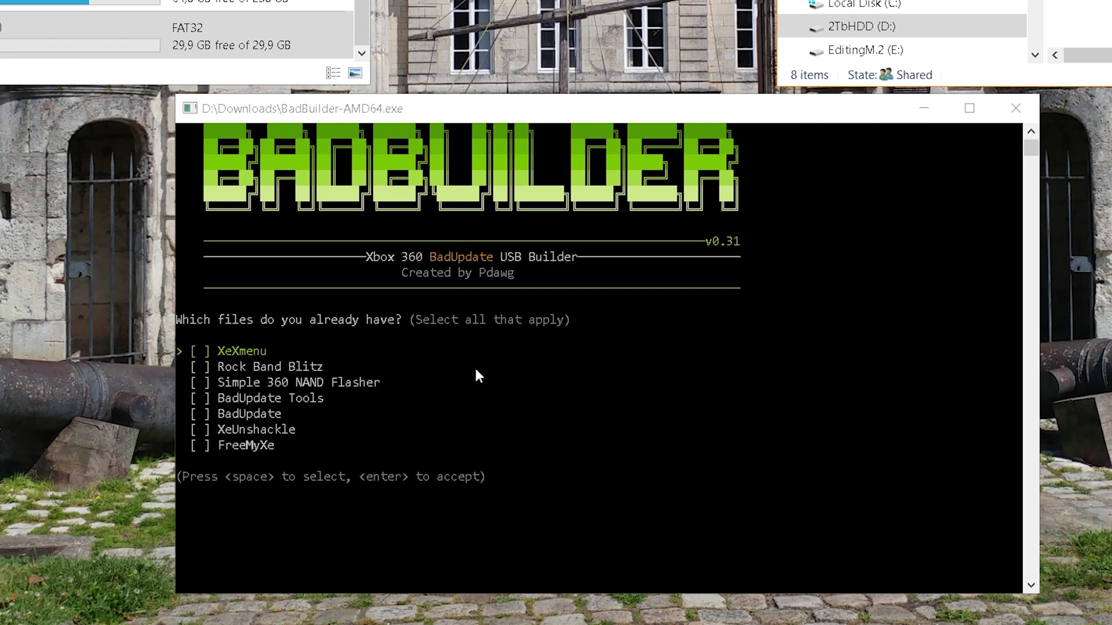
# Continue without marking any files as already owned, and set XeUnshackle as the program launched by BadUpdate
pyautogui.click(489, 453)
pyautogui.press('Return')
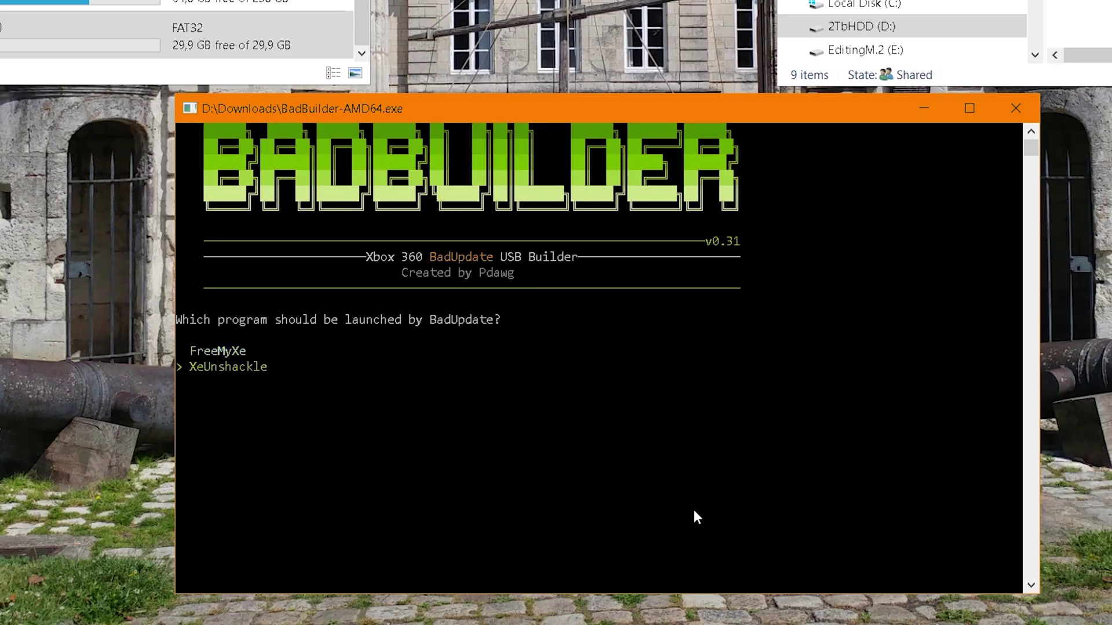
pyautogui.press('Return')
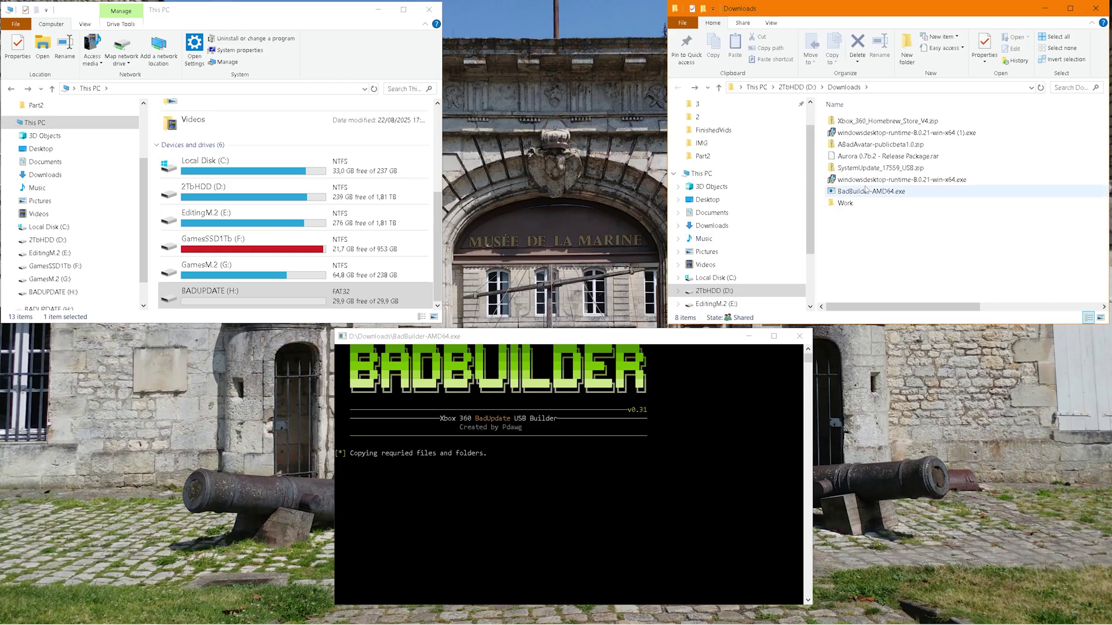
# Extract Aurora 0.7b.2 - Release Package.rar into its own folder in D:\Downloads with 7-Zip
pyautogui.rightClick(860, 160)
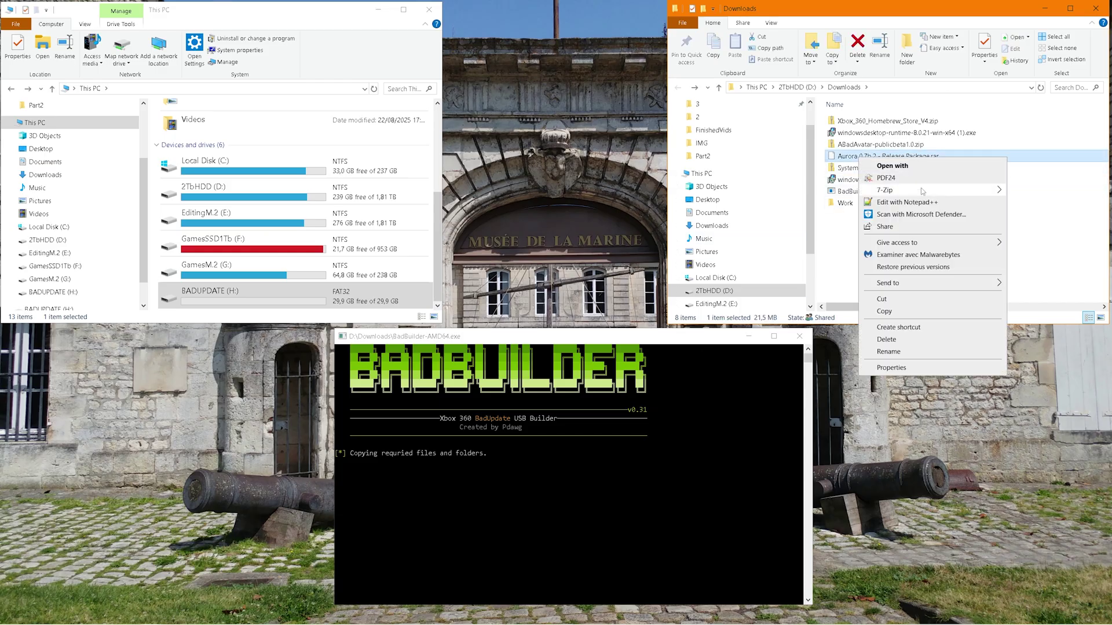
pyautogui.moveTo(926, 190)
pyautogui.click(753, 216)
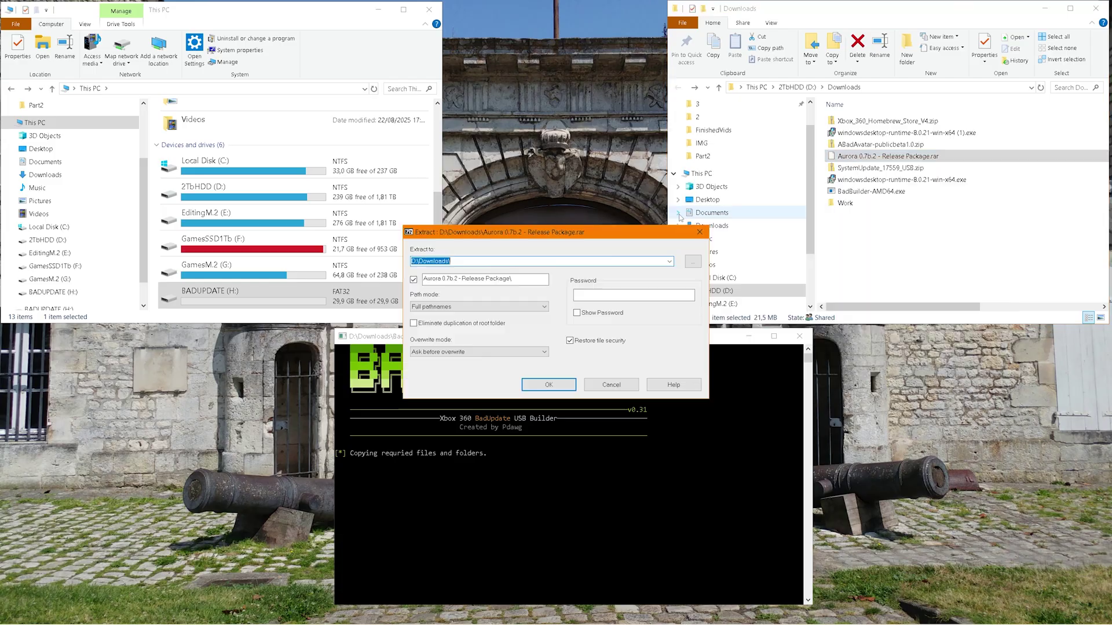
pyautogui.click(552, 383)
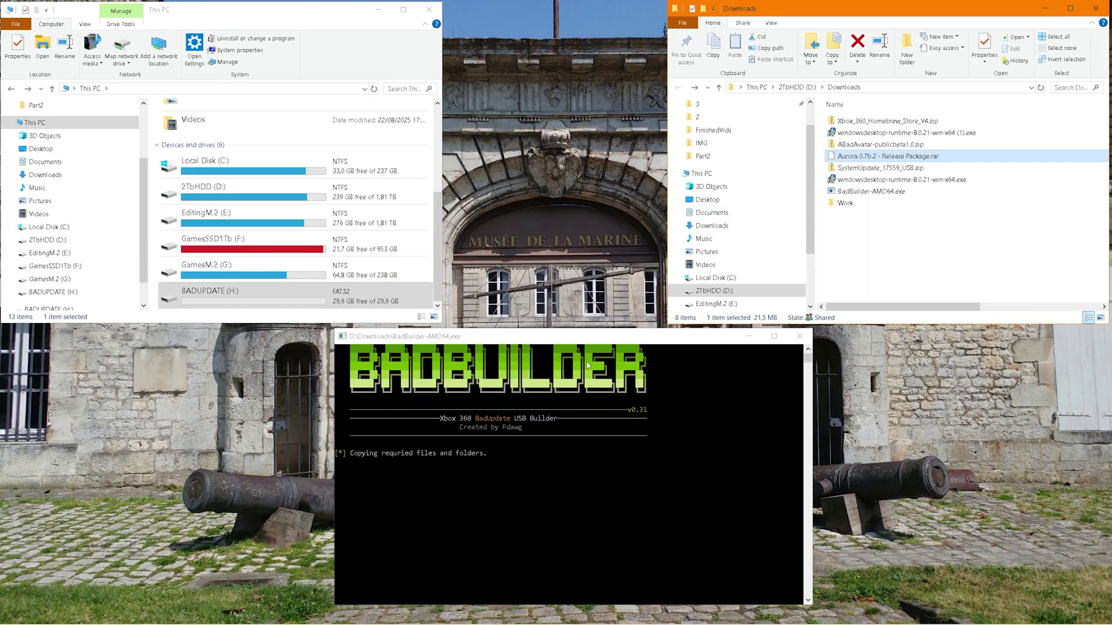
# Rename the extracted Aurora release package folder to Aurora
pyautogui.rightClick(881, 203)
pyautogui.click(927, 537)
pyautogui.press('End')
pyautogui.press('BackSpace')
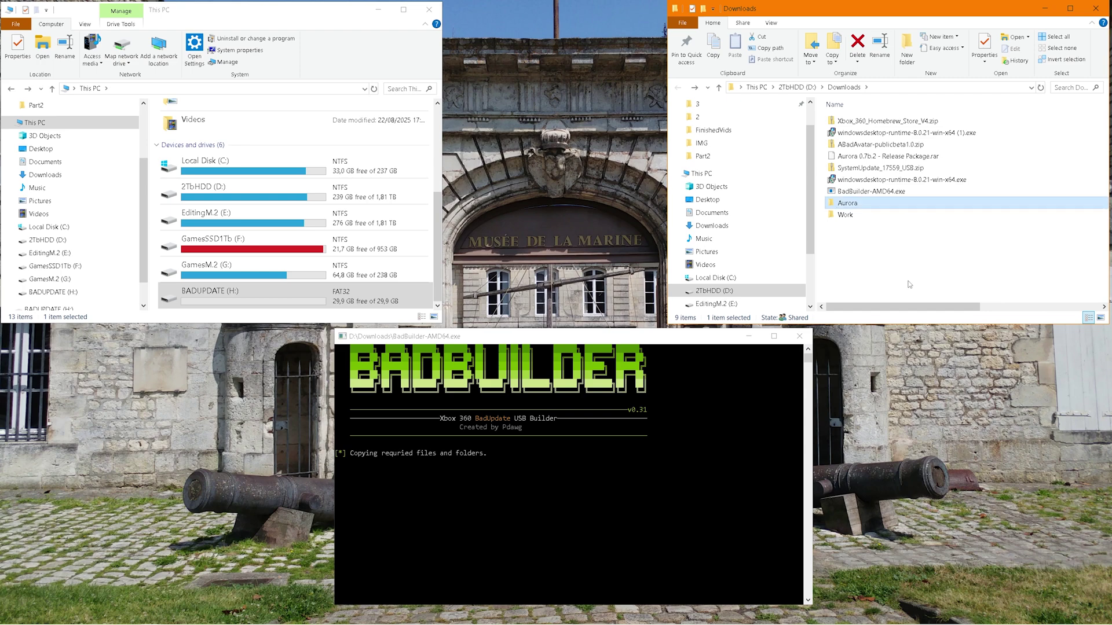
# Accept adding homebrew programs in BadBuilder and add the app from the folder path D:\Downloads\Aurora
pyautogui.click(509, 464)
pyautogui.write('y')
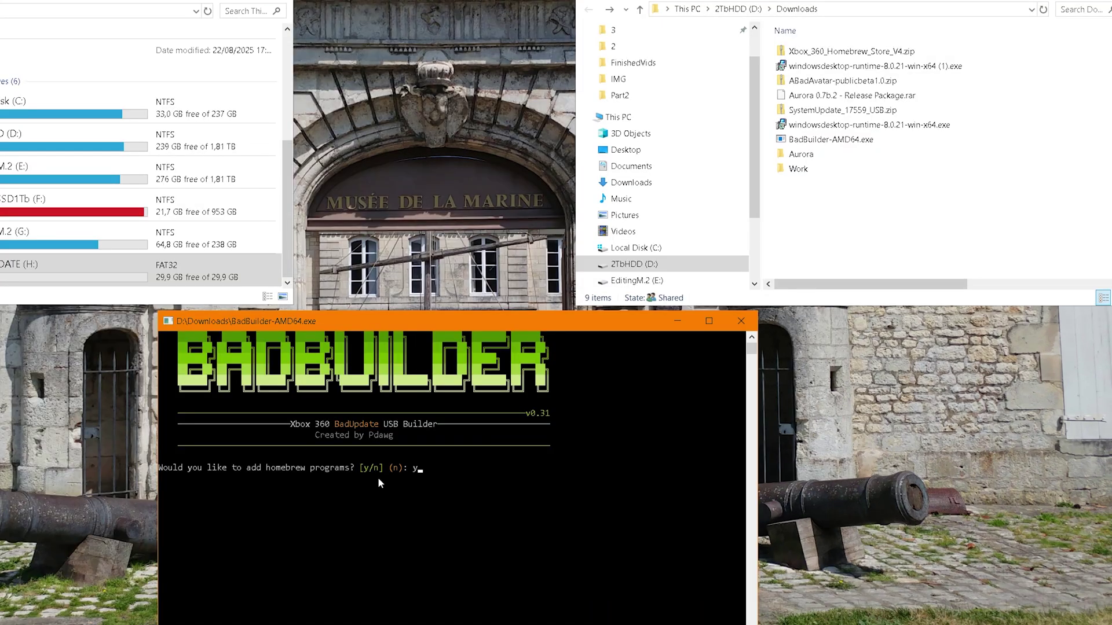
pyautogui.press('Return')
pyautogui.press('Return')
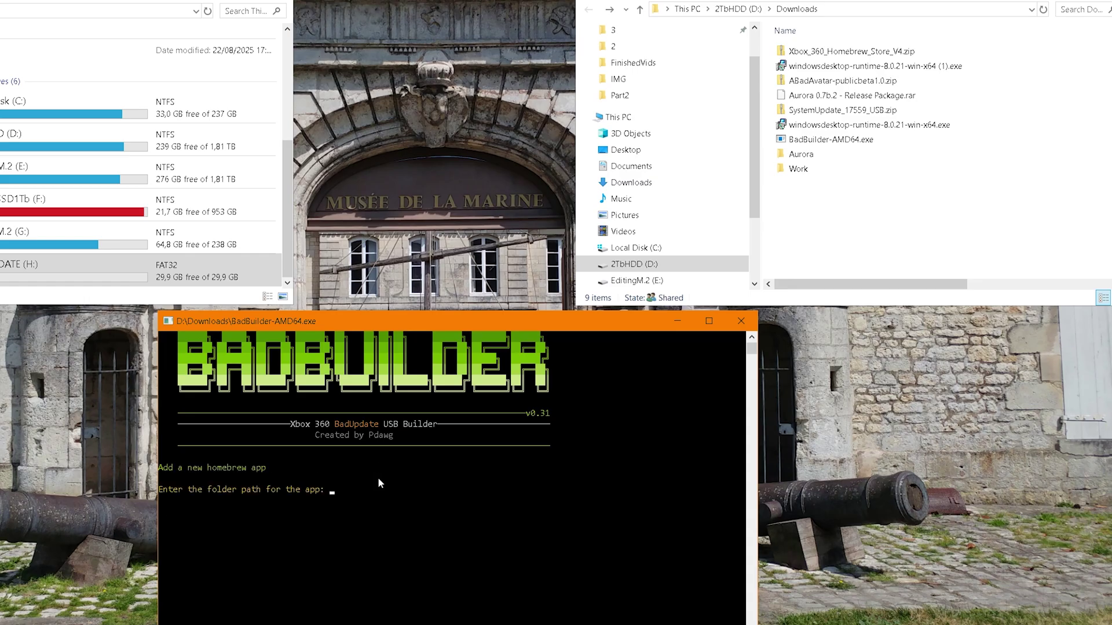
pyautogui.doubleClick(802, 154)
pyautogui.click(881, 9)
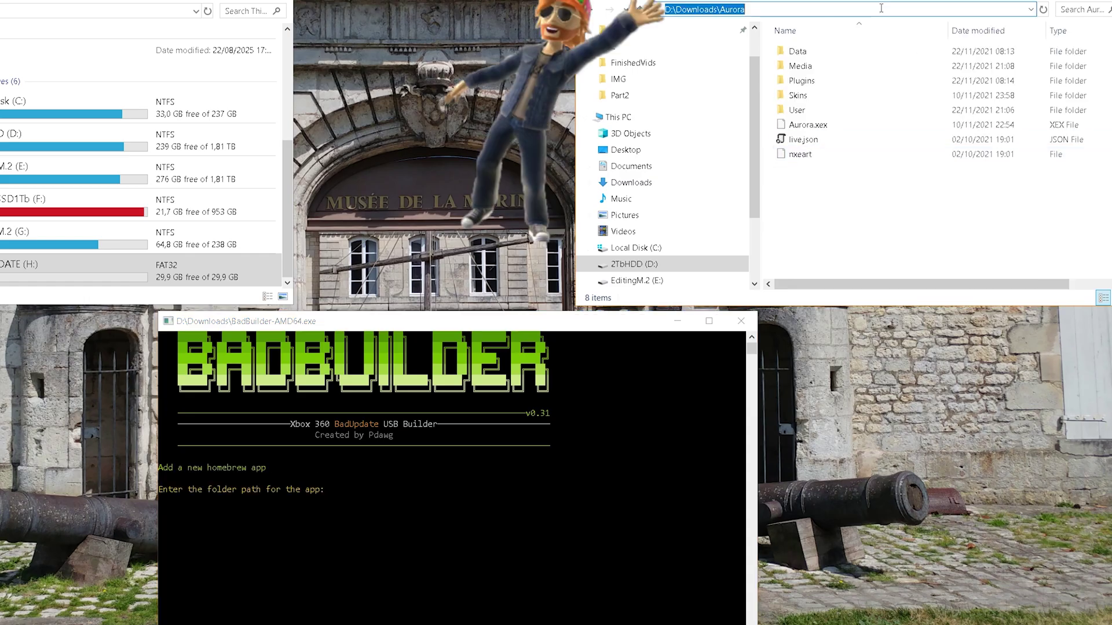
pyautogui.hotkey('ctrl', 'c')
pyautogui.click(337, 491)
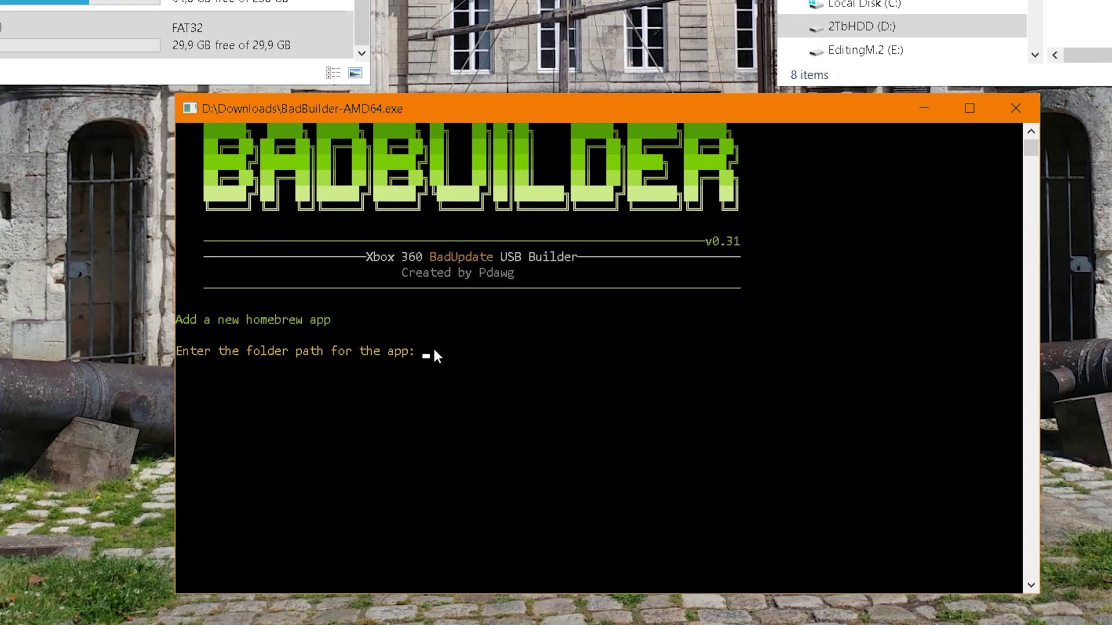
pyautogui.hotkey('ctrl', 'v')
pyautogui.press('Return')
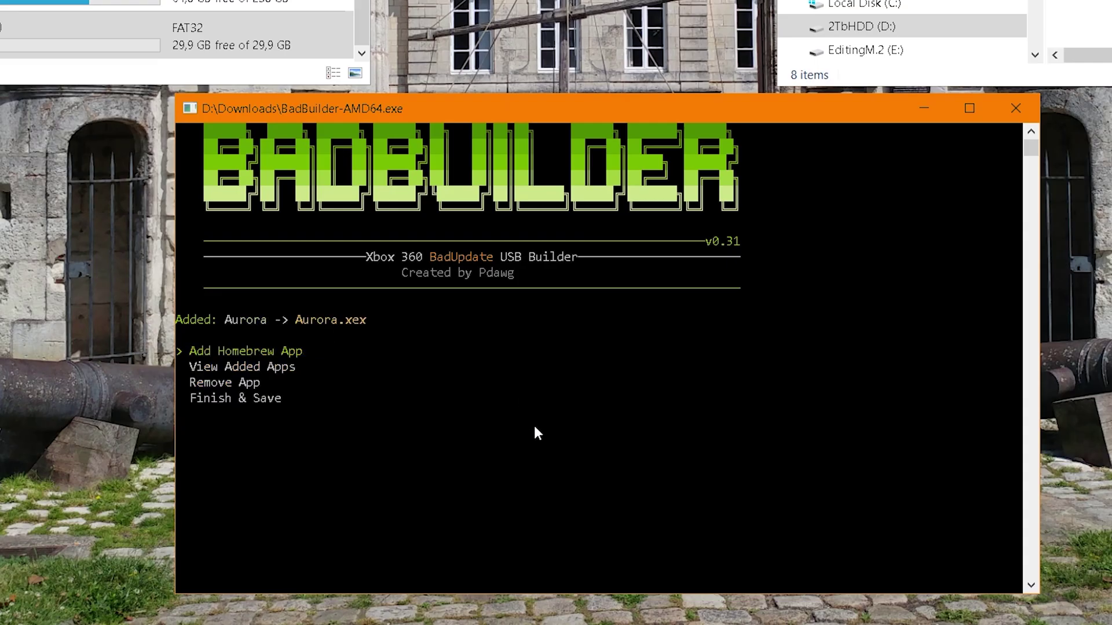
# Finish the homebrew app list and confirm saving and exiting
pyautogui.press('Down')
pyautogui.press('Down')
pyautogui.press('Down')
pyautogui.press('Return')
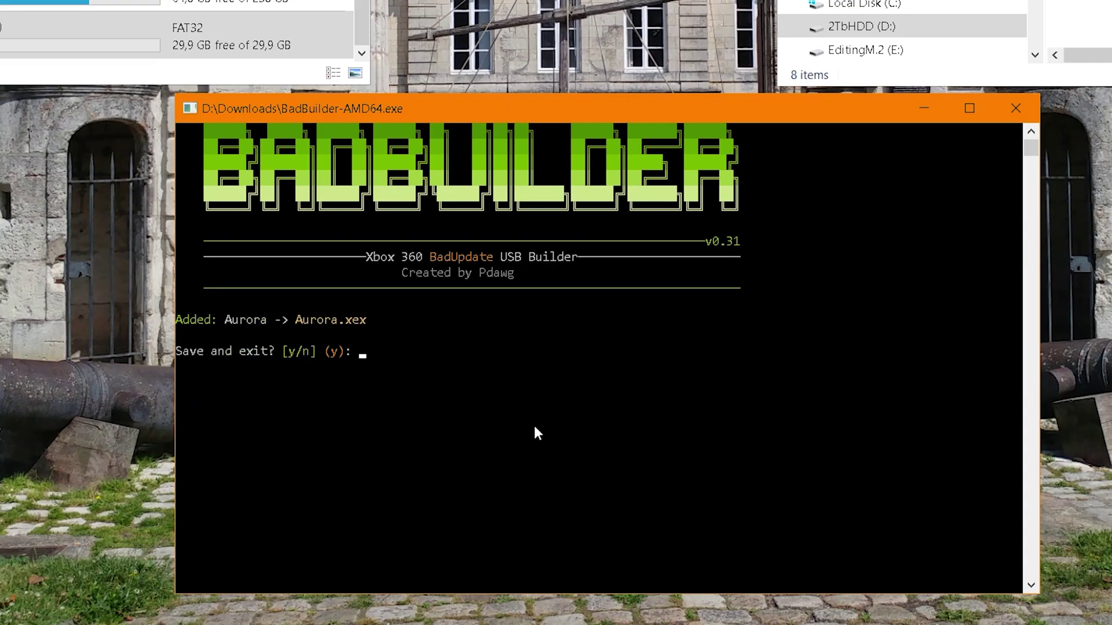
pyautogui.write('y')
pyautogui.press('Return')
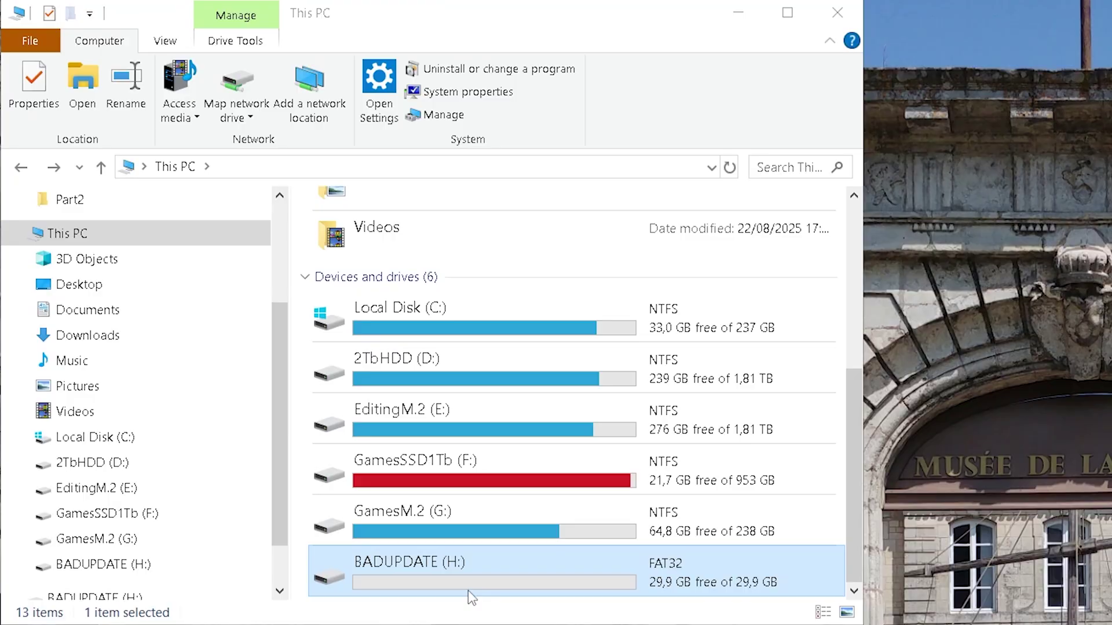
# Open launch.ini from the BADUPDATE (H:) drive in a text editor and go to the end of the Default line
pyautogui.doubleClick(240, 305)
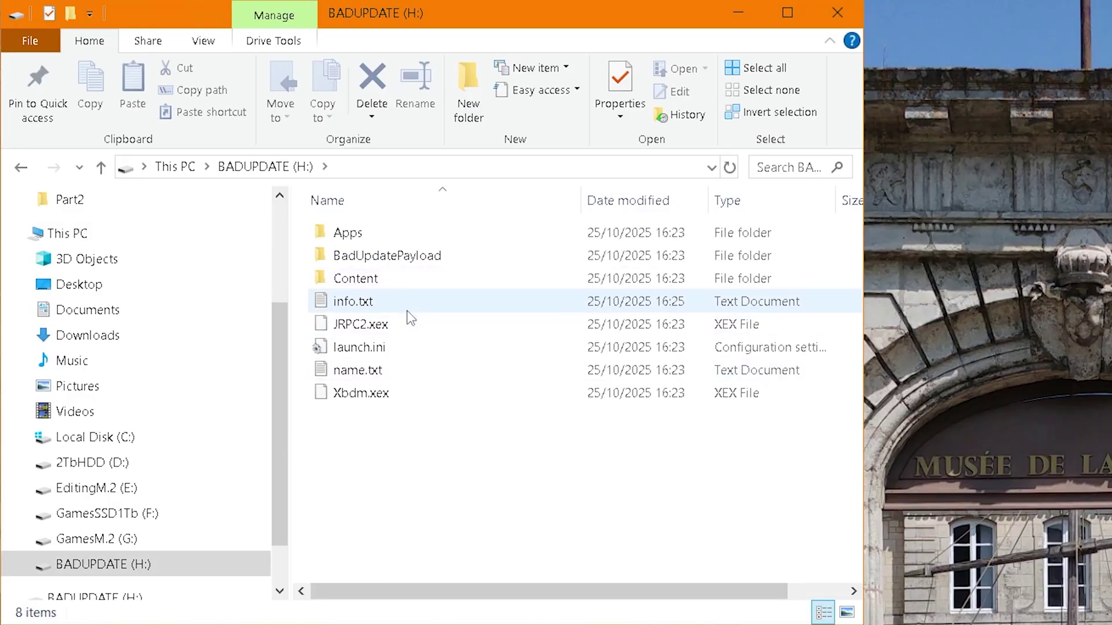
pyautogui.doubleClick(371, 232)
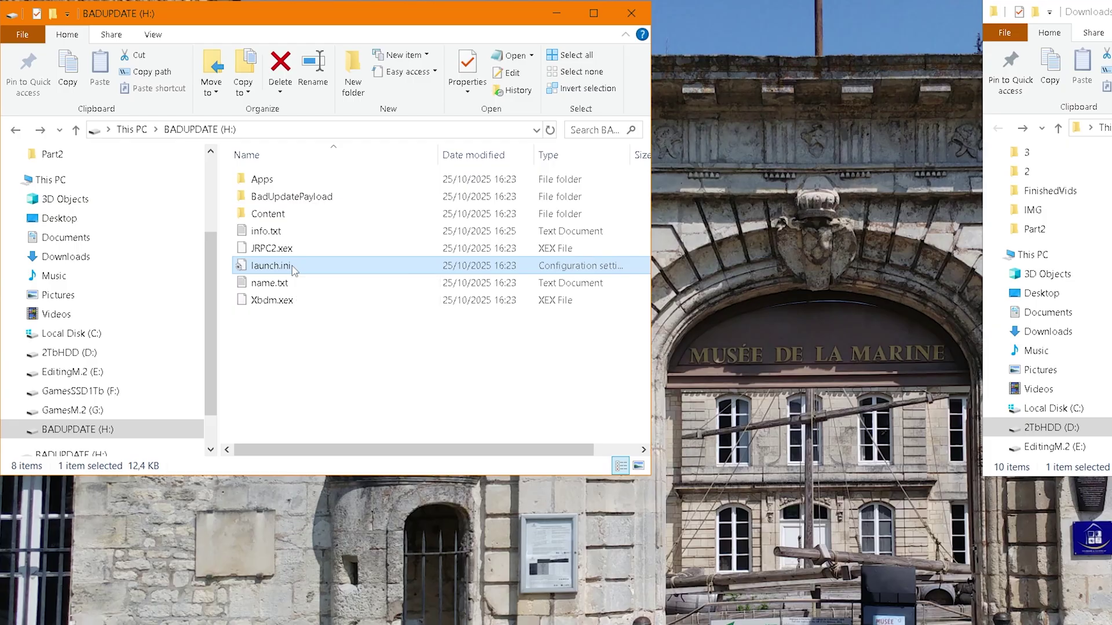
pyautogui.rightClick(293, 266)
pyautogui.click(366, 320)
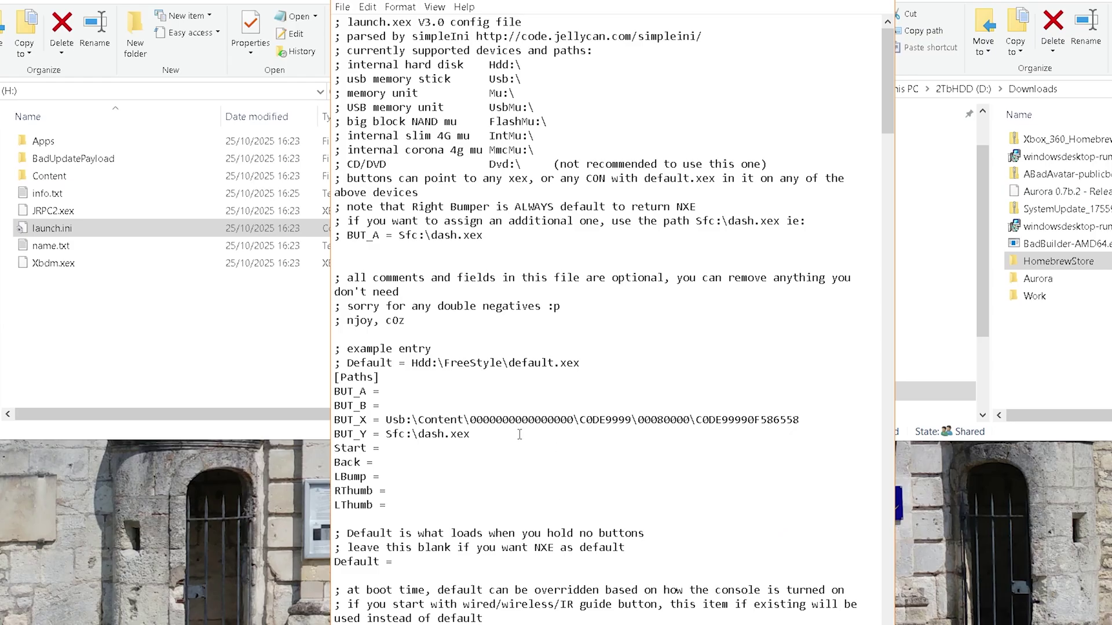
pyautogui.scroll(-1, 637, 556)
pyautogui.click(637, 558)
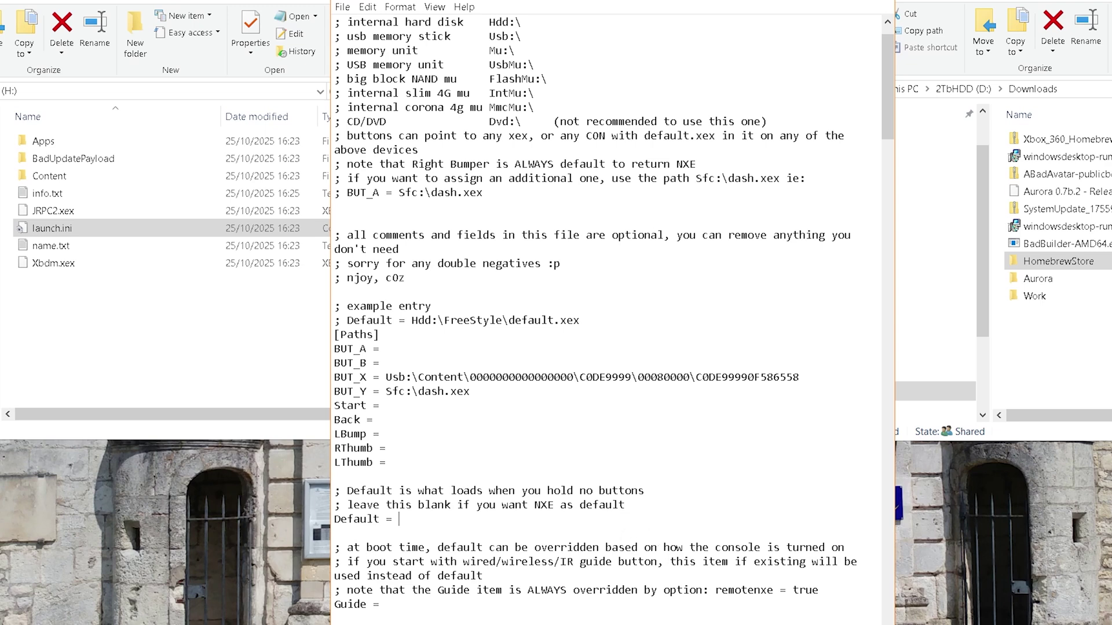
# Copy the full path of Aurora.xex from the Apps\Aurora folder on the BADUPDATE drive
pyautogui.doubleClick(43, 141)
pyautogui.doubleClick(43, 141)
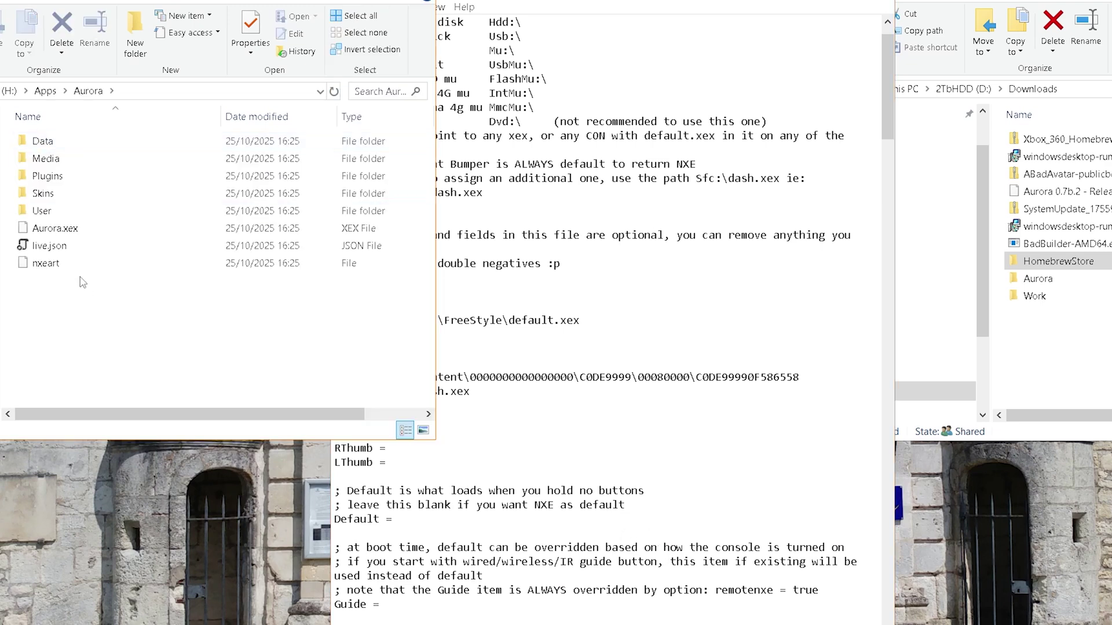
pyautogui.click(63, 231)
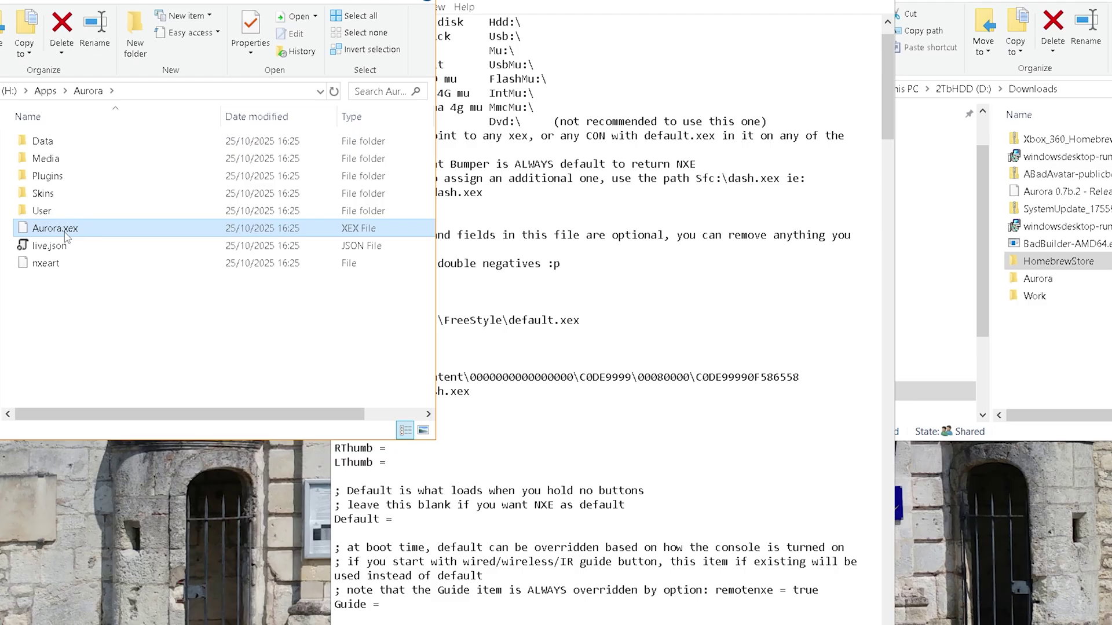
pyautogui.rightClick(66, 235)
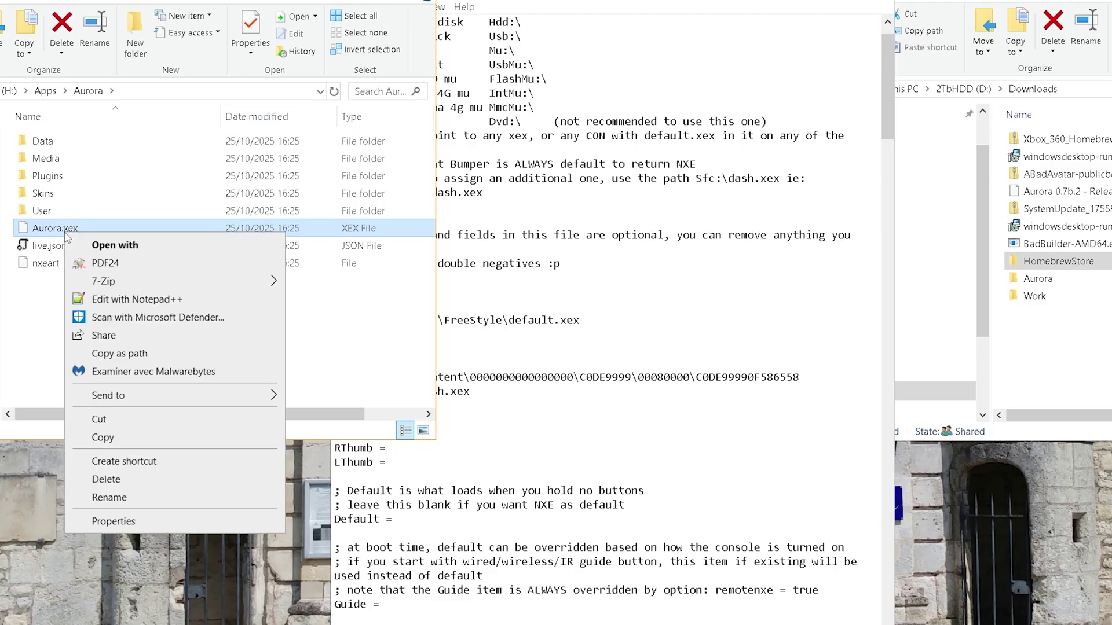
pyautogui.click(115, 356)
# Paste the copied Aurora.xex path into the Default entry of launch.ini and remove its quotation marks
pyautogui.click(446, 445)
pyautogui.click(447, 531)
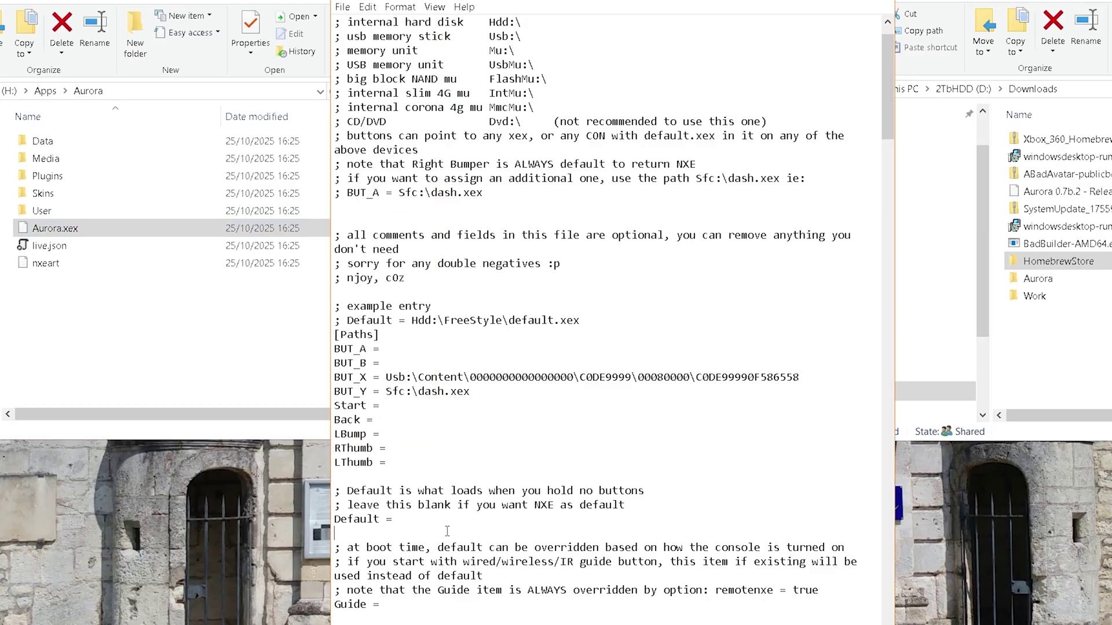
pyautogui.hotkey('ctrl', 'v')
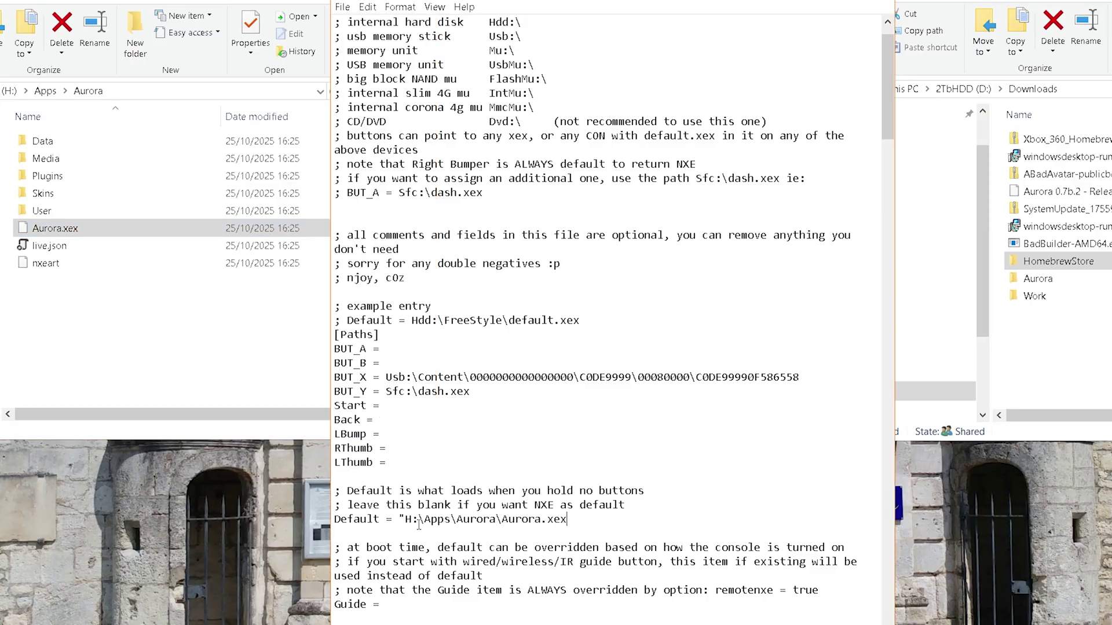
pyautogui.click(404, 520)
pyautogui.press('BackSpace')
pyautogui.press('End')
pyautogui.press('BackSpace')
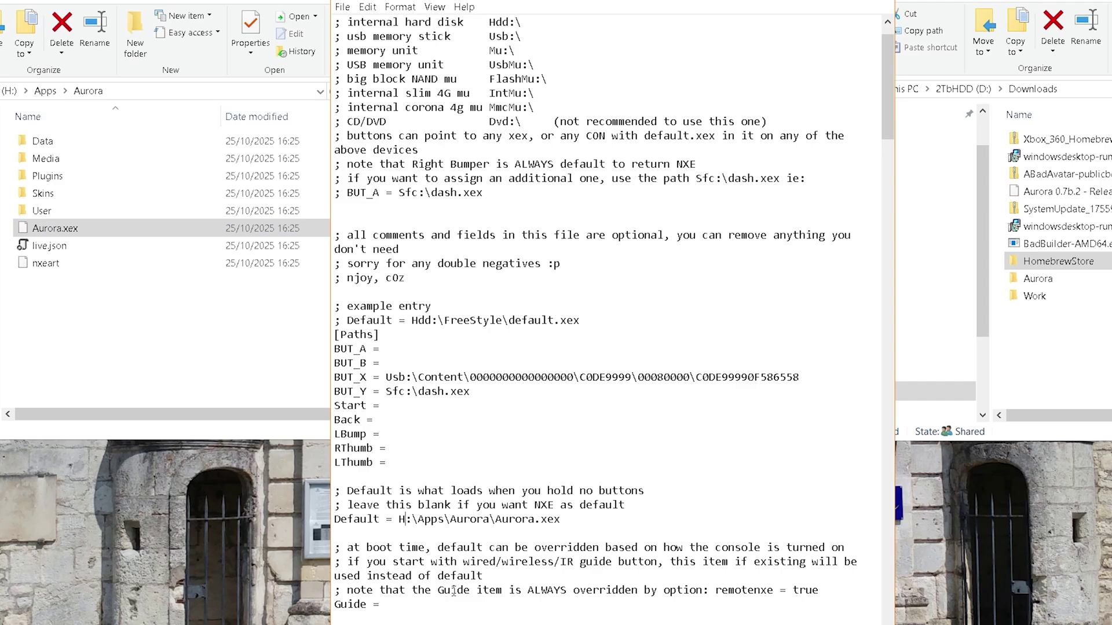
# Replace the drive letter H in the Default path with Usb and save launch.ini
pyautogui.press('BackSpace')
pyautogui.write('Usb')
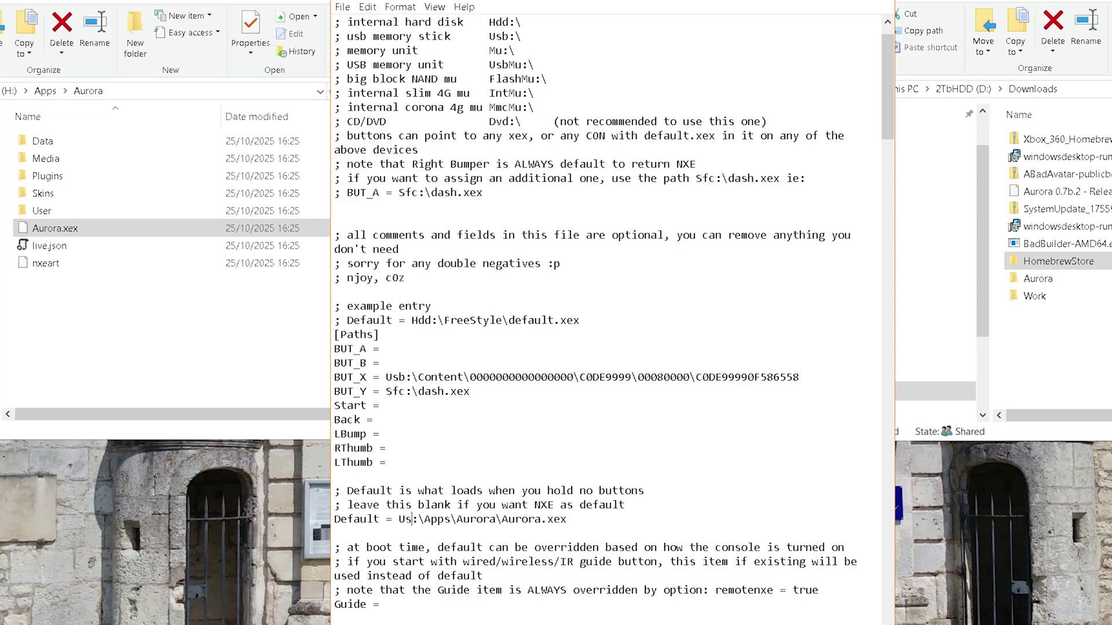
pyautogui.click(342, 7)
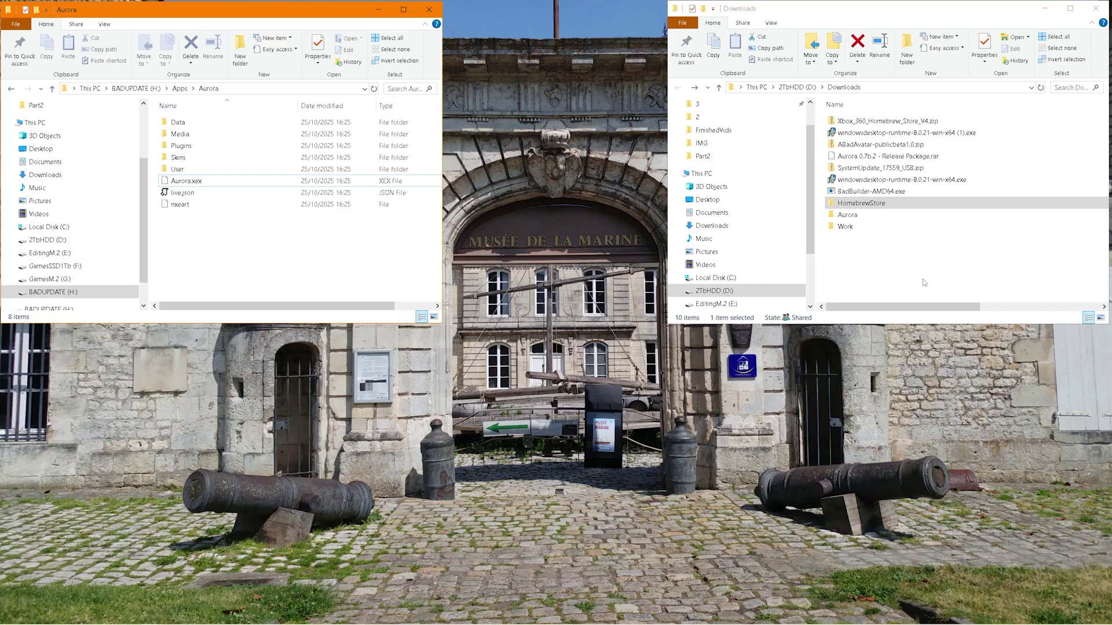
# Copy the $SystemUpdate folder from SystemUpdate_17559_USB.zip to the root of the BADUPDATE (H:) drive
pyautogui.click(881, 169)
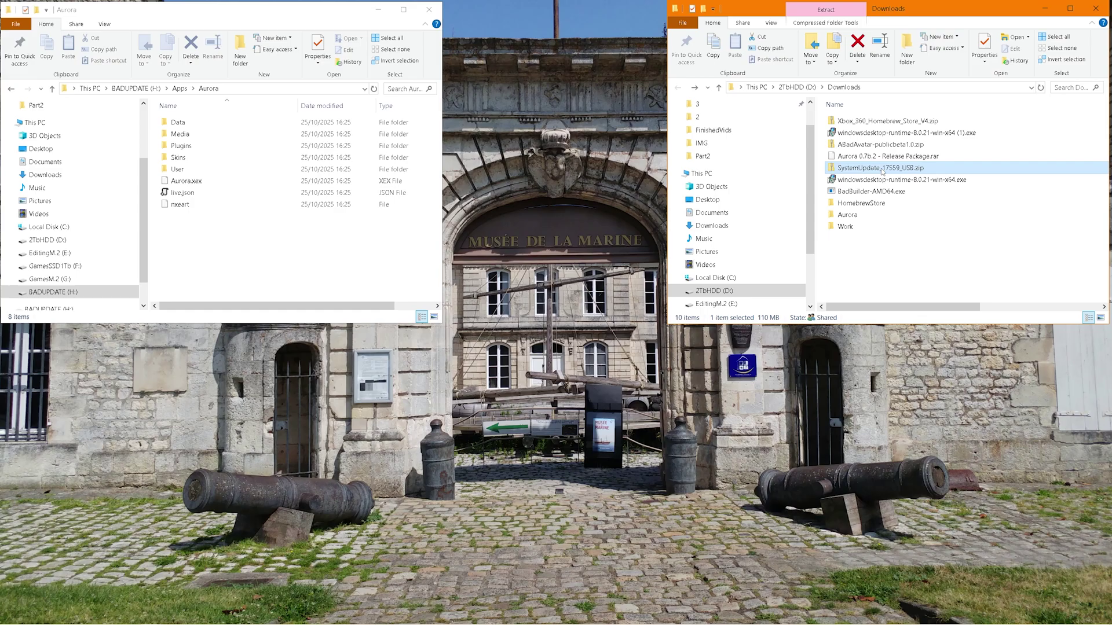
pyautogui.click(136, 89)
pyautogui.doubleClick(867, 170)
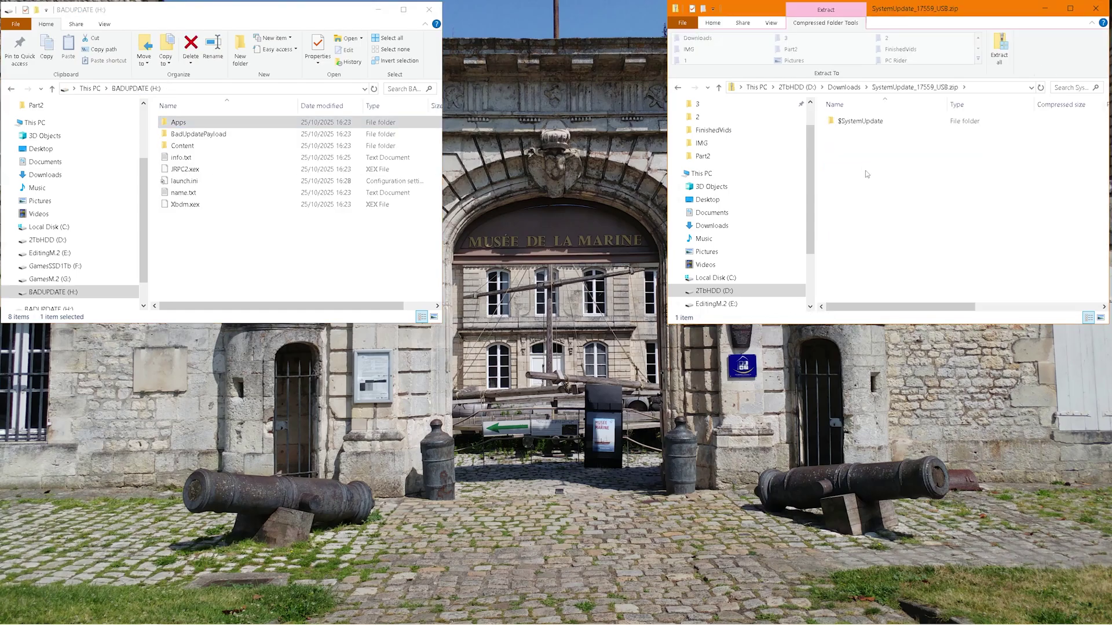
pyautogui.moveTo(860, 121); pyautogui.dragTo(293, 254)
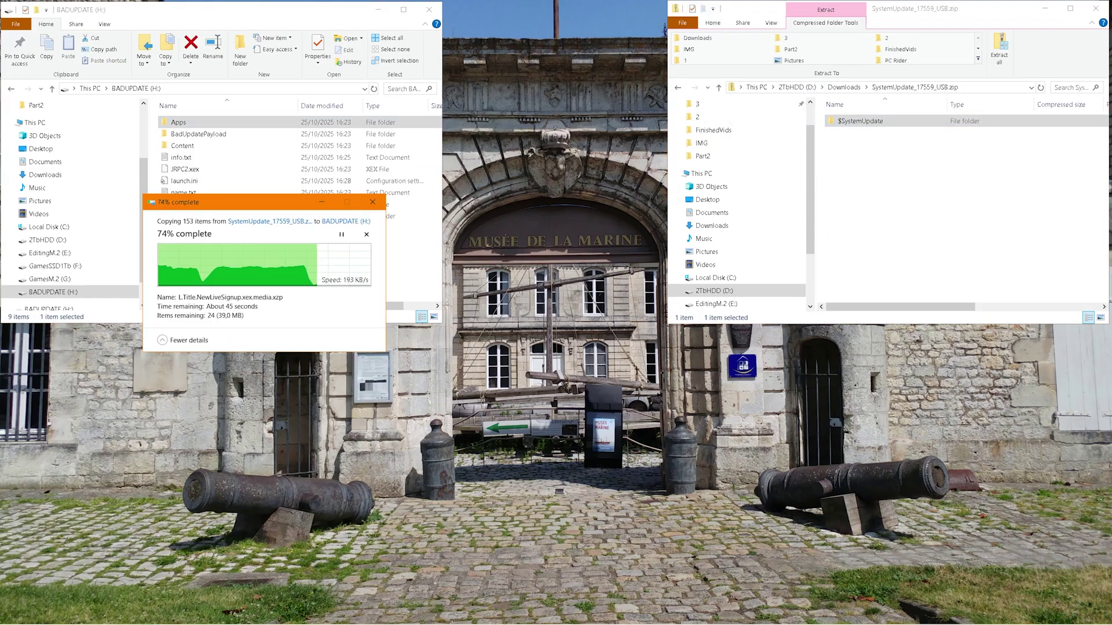
pyautogui.rightClick(46, 292)
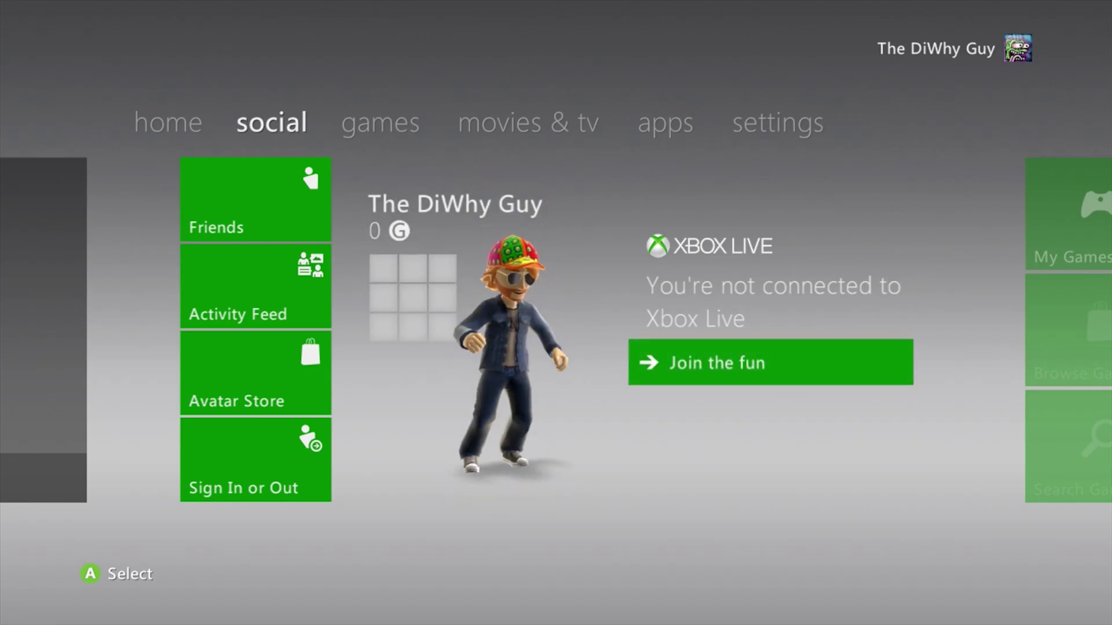
pyautogui.press('Right')
pyautogui.press('Return')
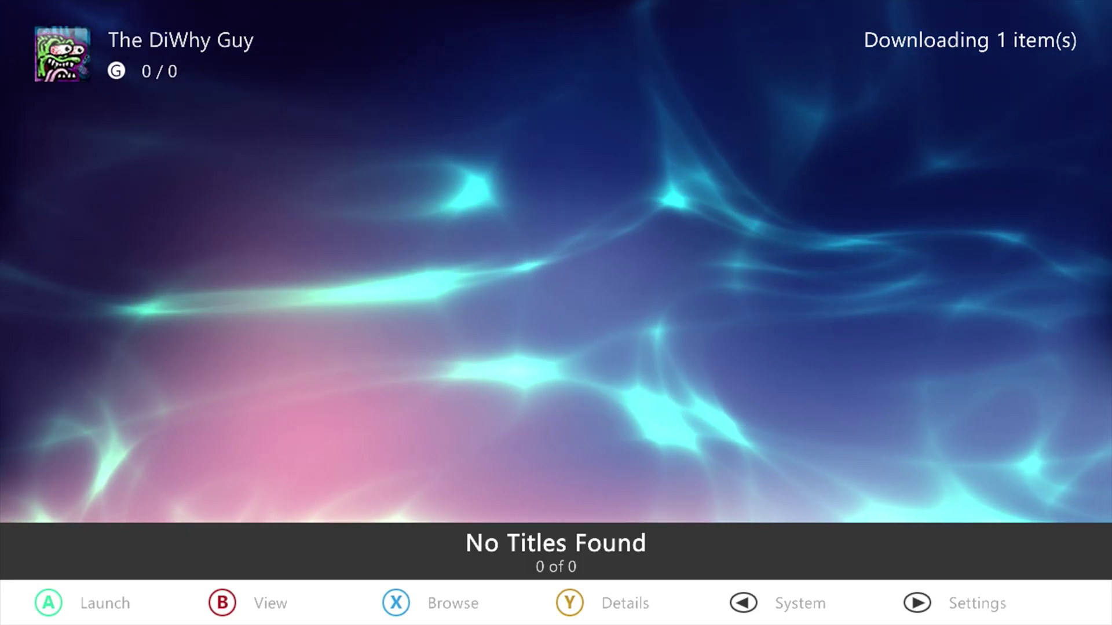
# Start adding a managed path in Aurora's Content settings with the Applications script data option
pyautogui.press('Return')
pyautogui.press('Down')
pyautogui.press('Down')
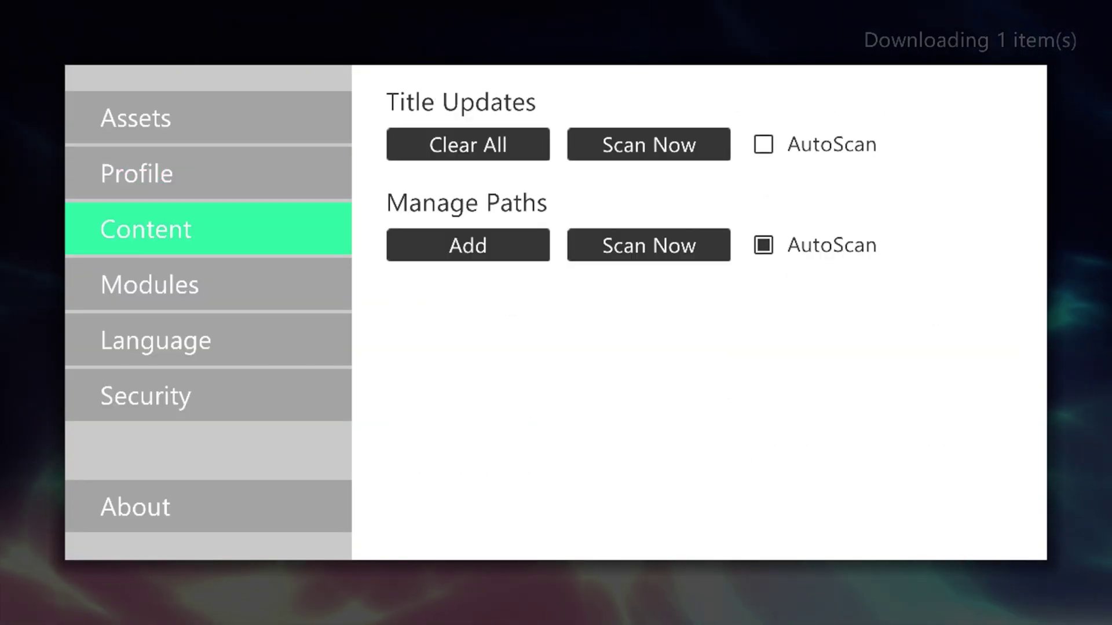
pyautogui.press('Right')
pyautogui.press('Down')
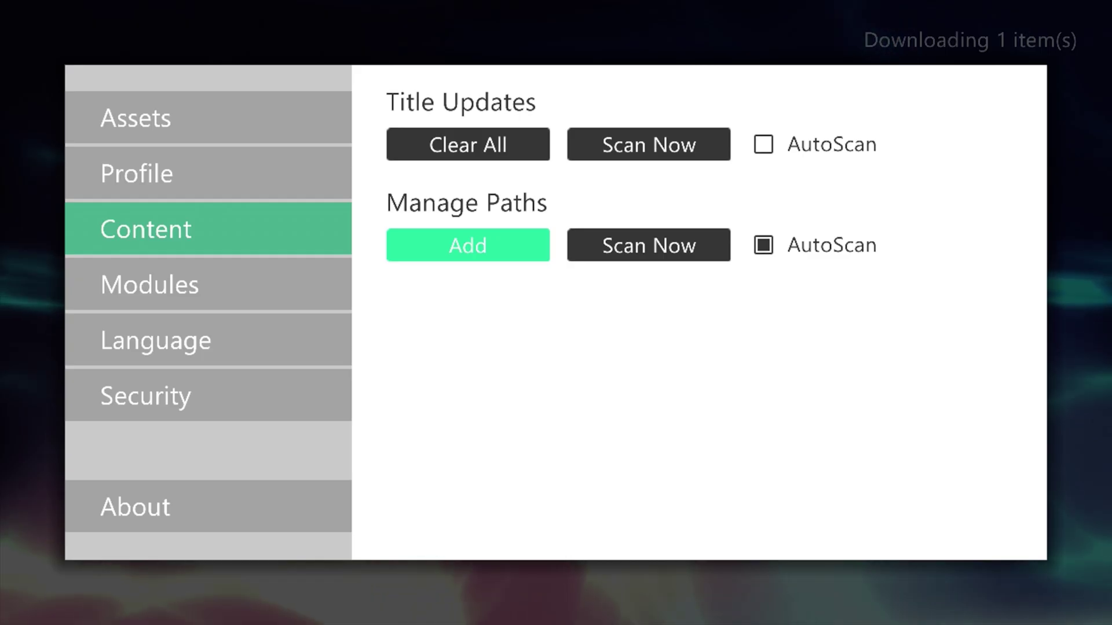
pyautogui.press('Return')
pyautogui.press('Down')
pyautogui.press('Down')
pyautogui.press('Down')
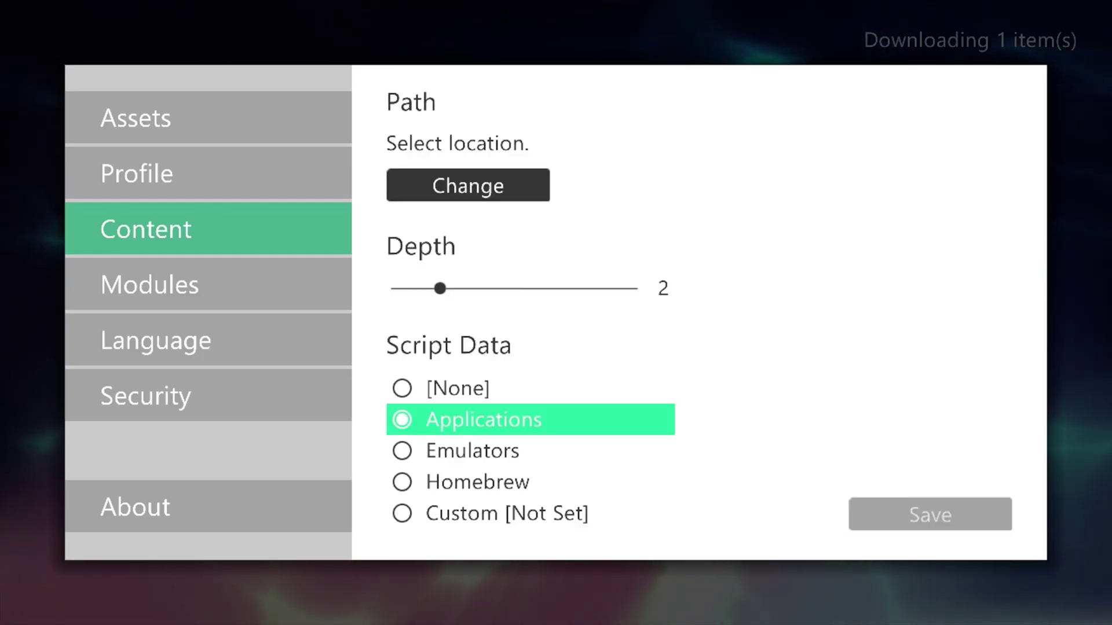
# Select the Apps folder on Usb0 as the new content path's location, save it and return to the title list
pyautogui.press('Up')
pyautogui.press('Up')
pyautogui.press('Return')
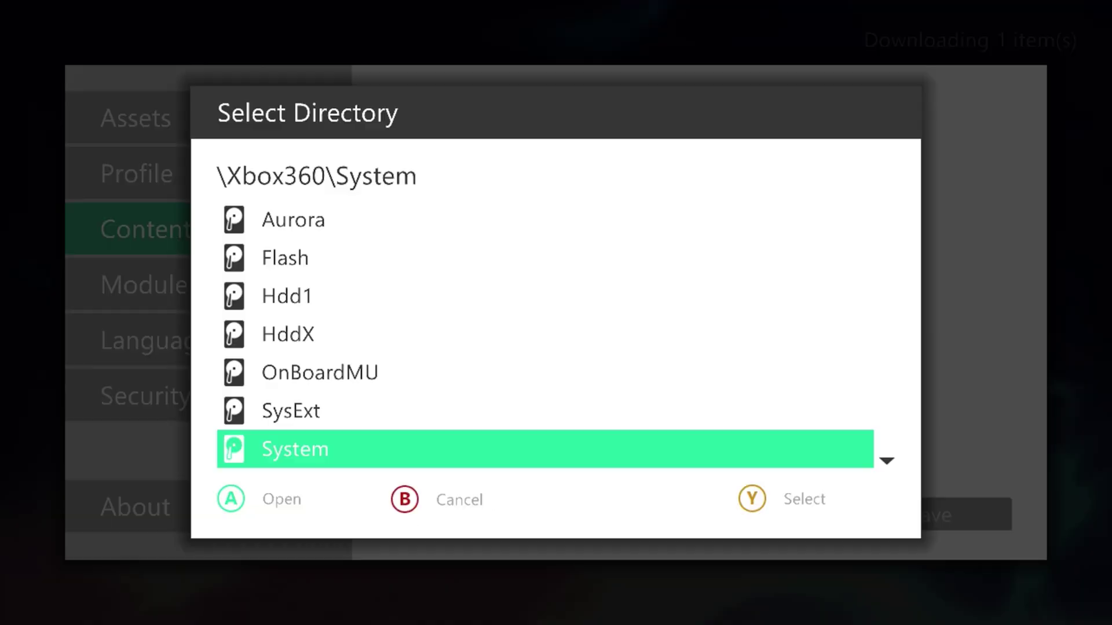
pyautogui.press('Down')
pyautogui.press('Return')
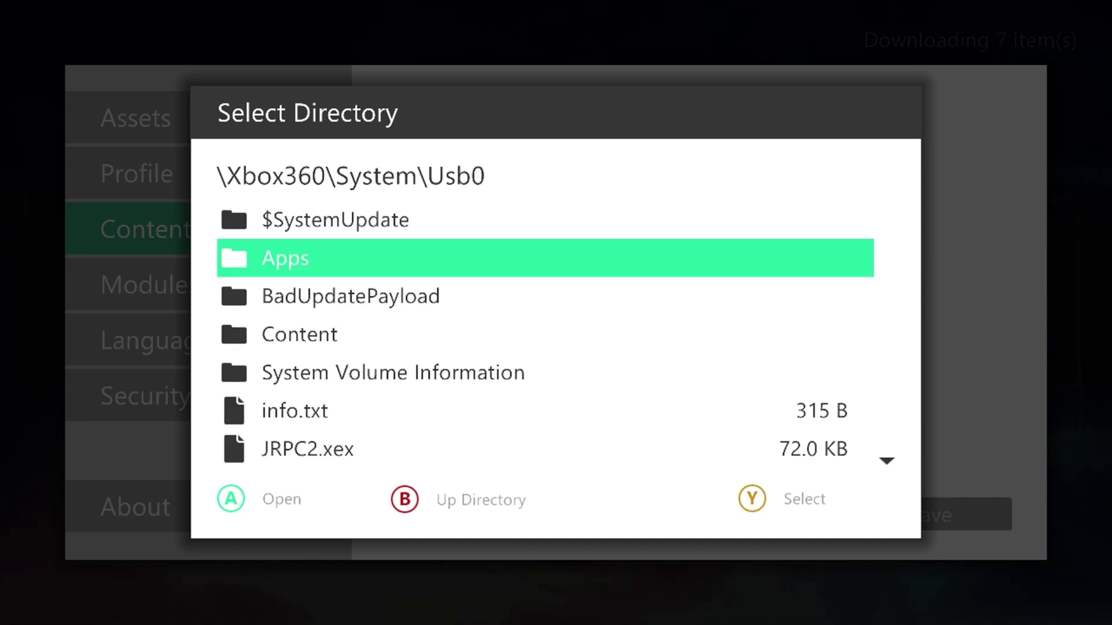
pyautogui.press('y')
pyautogui.press('y')
pyautogui.press('Escape')
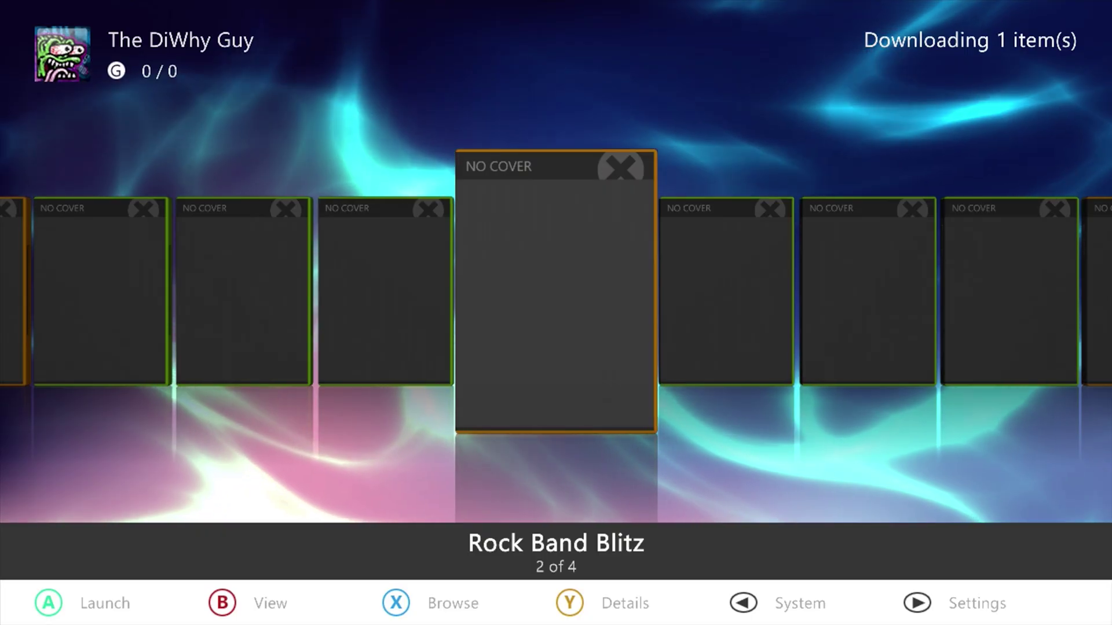
# Open the console's System Settings from the Settings section of the Xbox Guide
pyautogui.press('super')
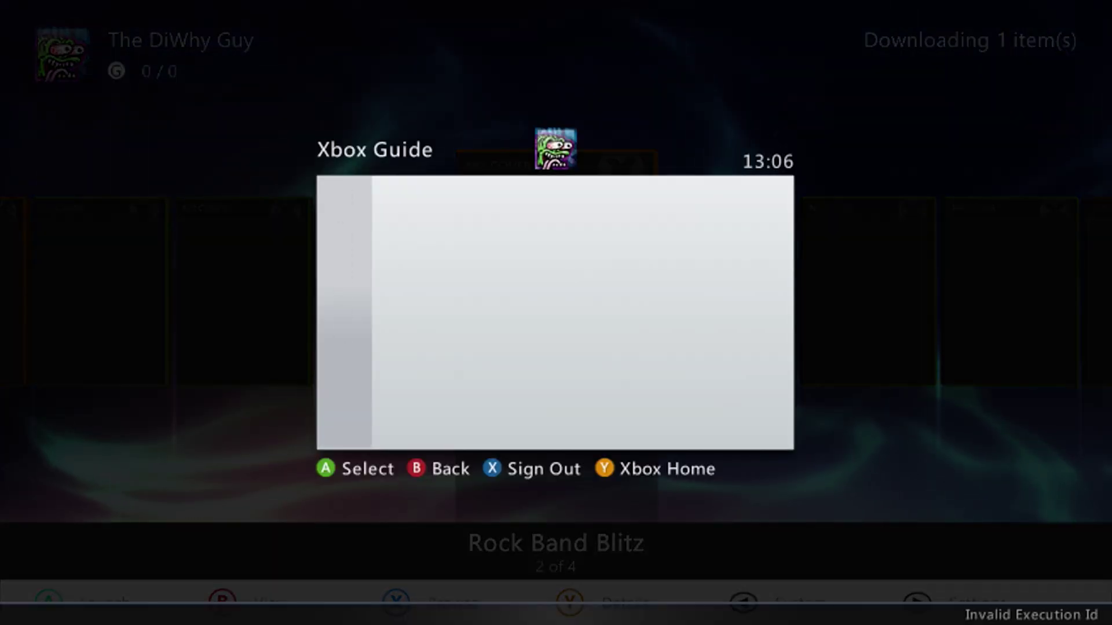
pyautogui.press('Right')
pyautogui.press('Right')
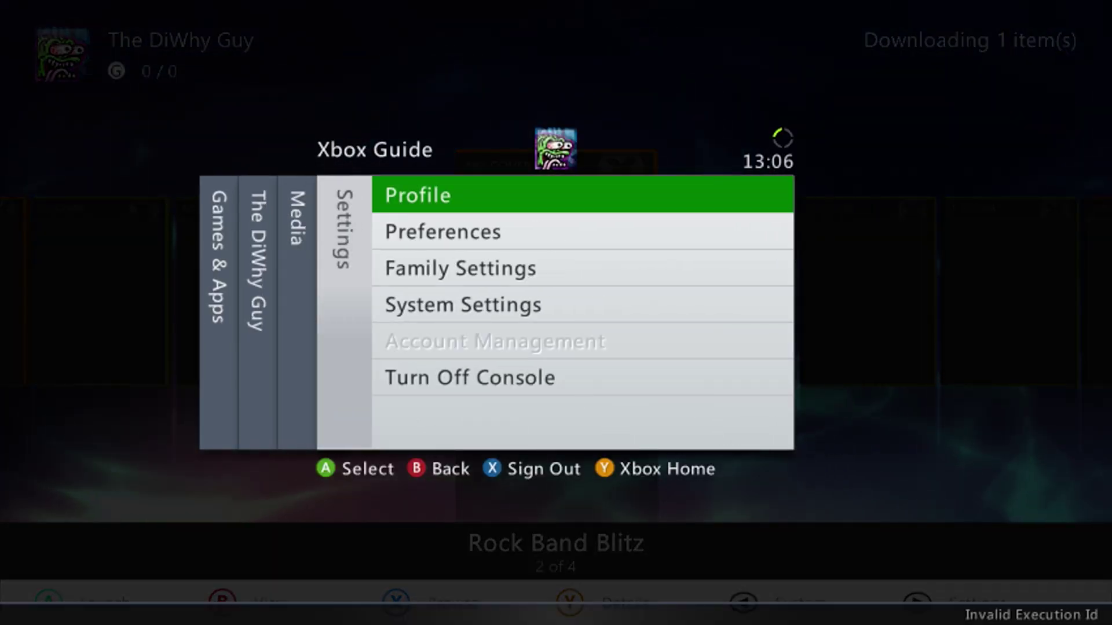
pyautogui.press('Down')
pyautogui.press('Down')
pyautogui.press('Down')
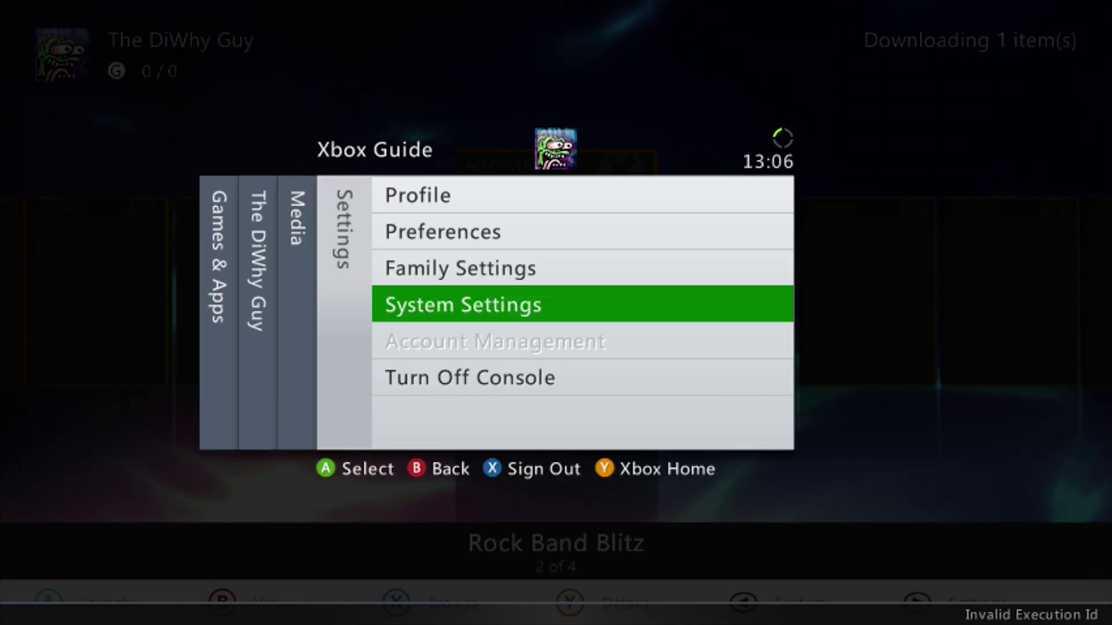
pyautogui.press('Return')
pyautogui.press('Return')
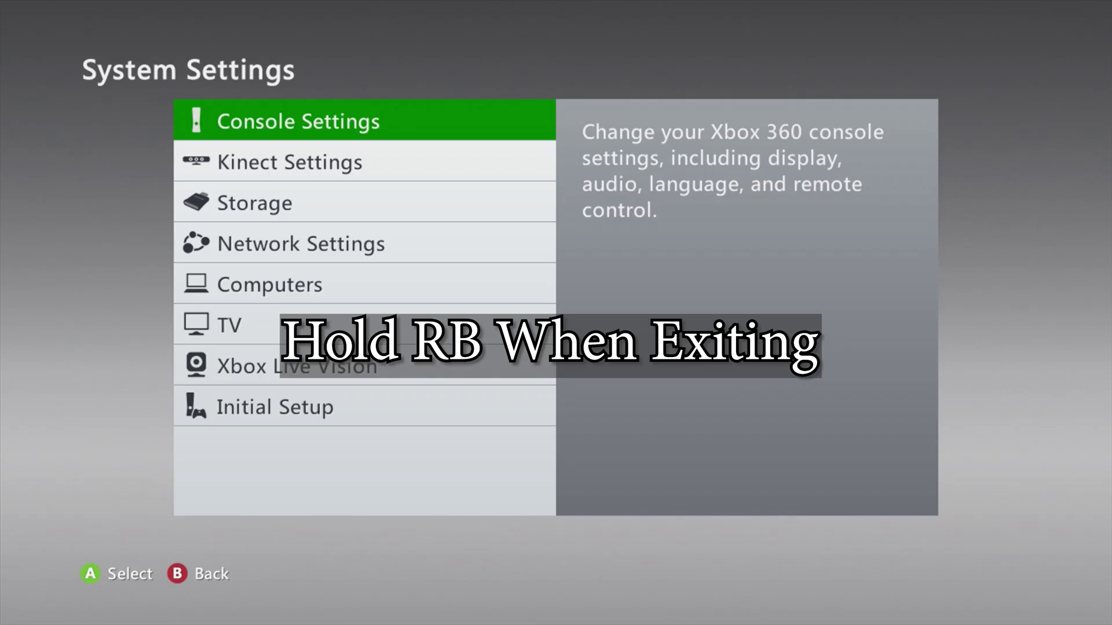
# Check the Startup and Shutdown entry in Console Settings and exit to the Xbox 360 home dashboard
pyautogui.press('Down')
pyautogui.press('Down')
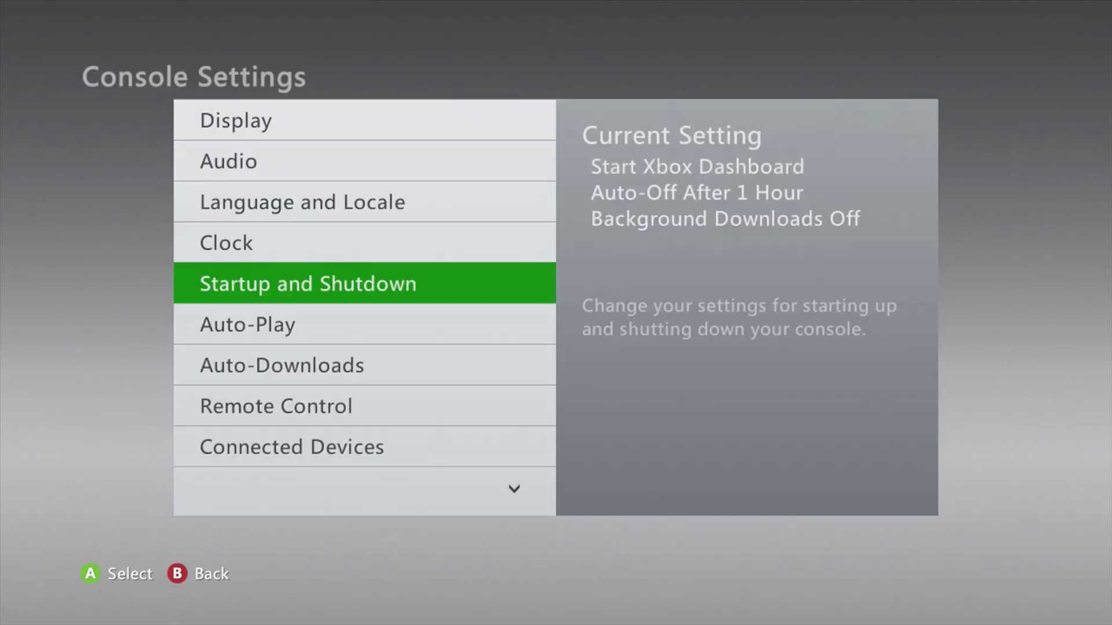
pyautogui.press('Escape')
pyautogui.press('Escape')
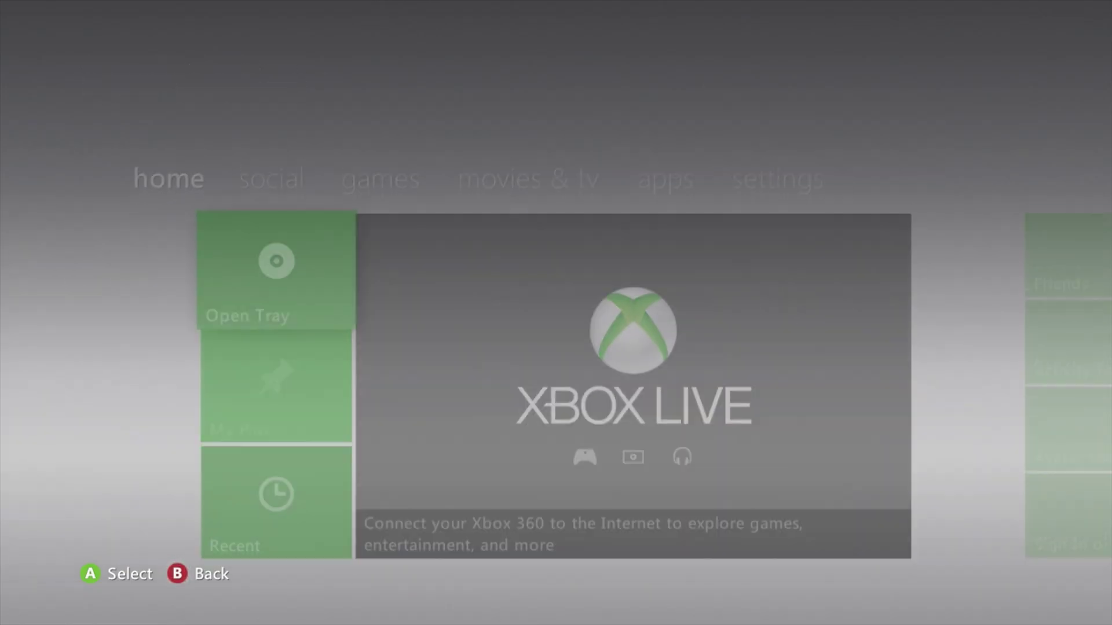
# Open the signed-in profile's options from the Settings section of the Xbox Guide
pyautogui.press('Home')
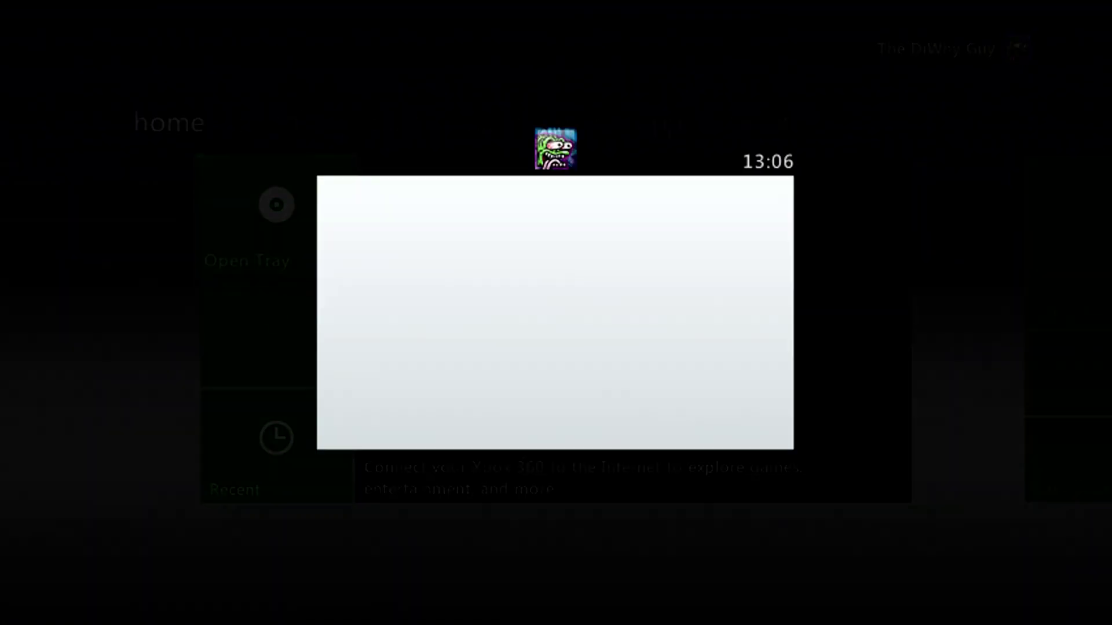
pyautogui.press('Right')
pyautogui.press('Right')
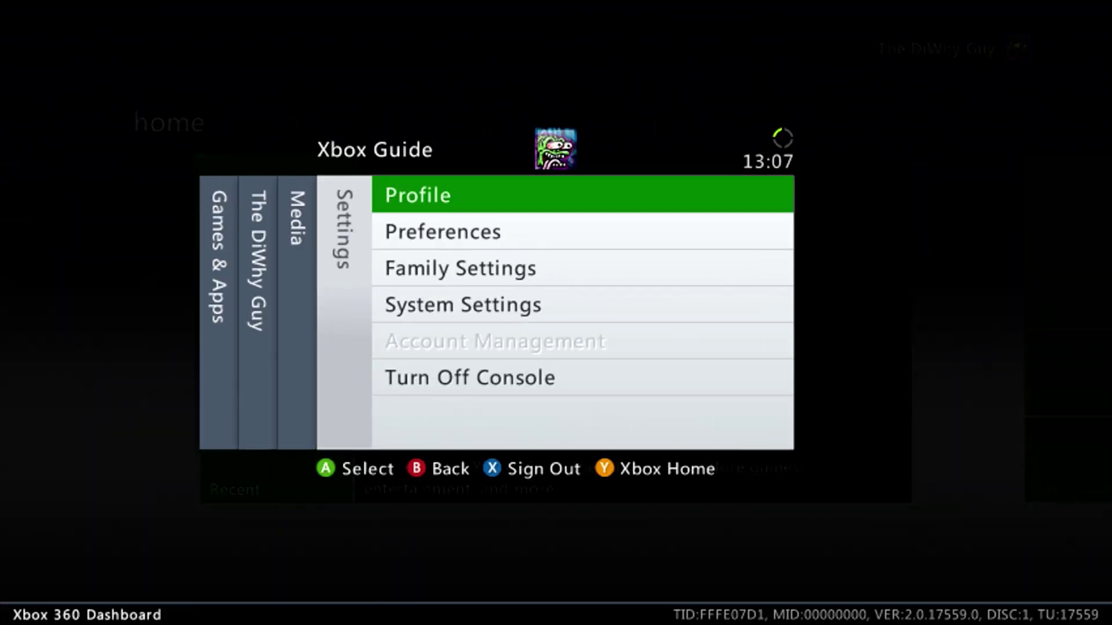
pyautogui.press('Return')
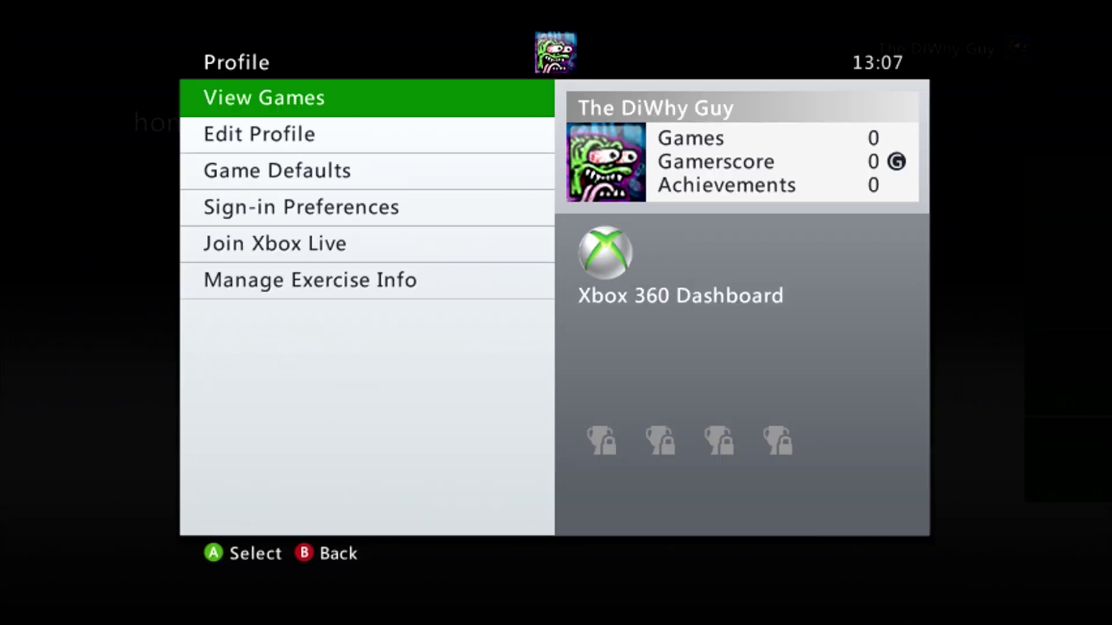
# Set Profile Auto Sign-In to Off in the profile's Sign-in Preferences
pyautogui.press('Down')
pyautogui.press('Down')
pyautogui.press('Down')
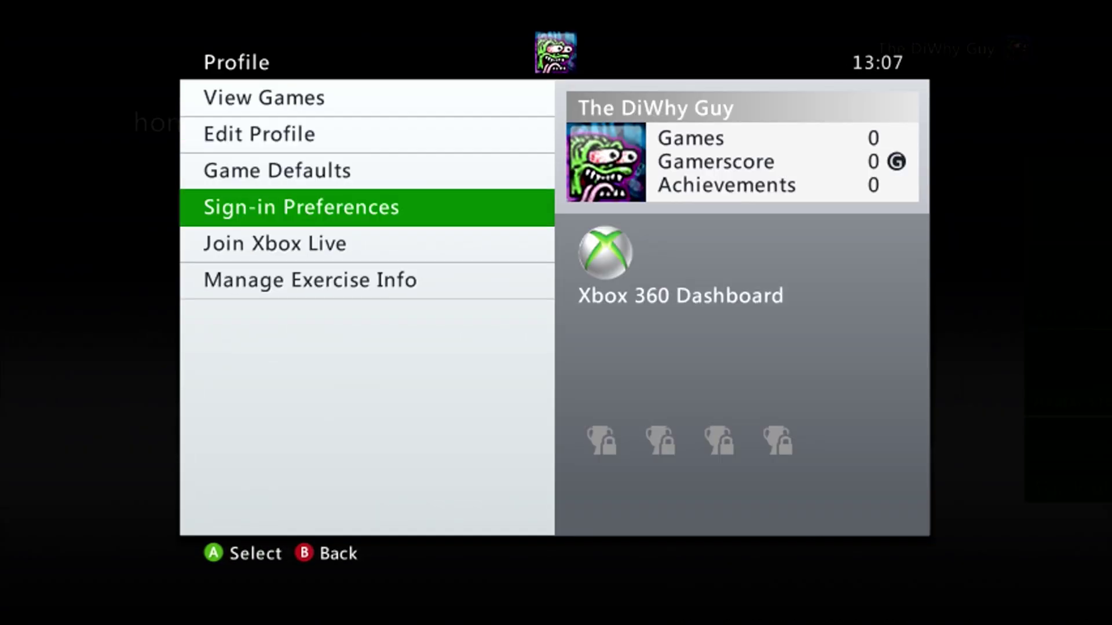
pyautogui.press('Return')
pyautogui.press('Down')
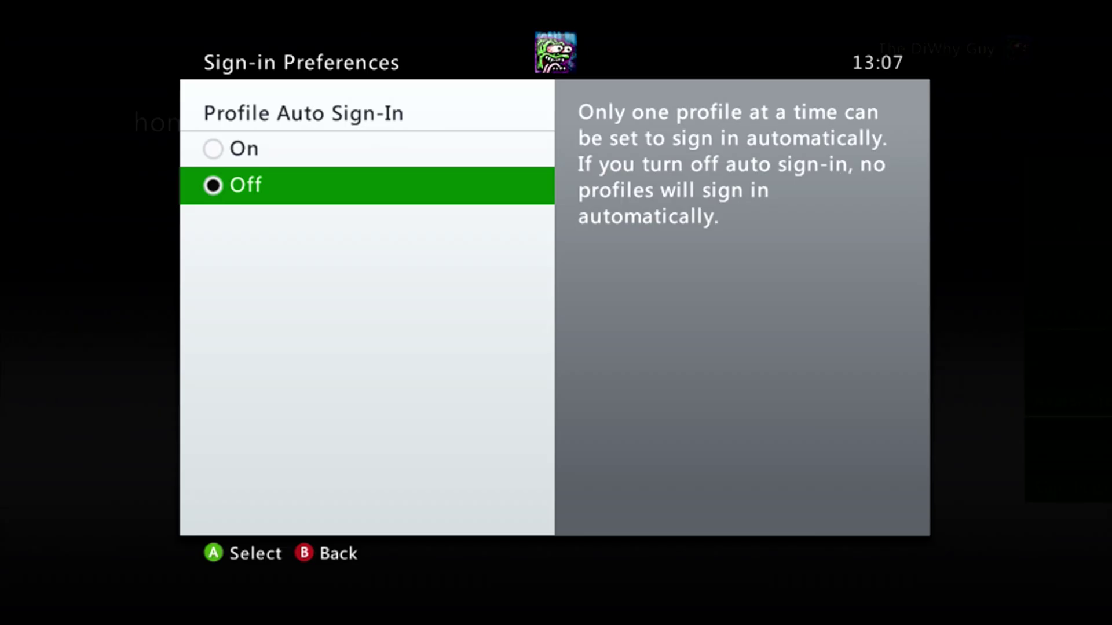
pyautogui.press('Return')
pyautogui.press('Return')
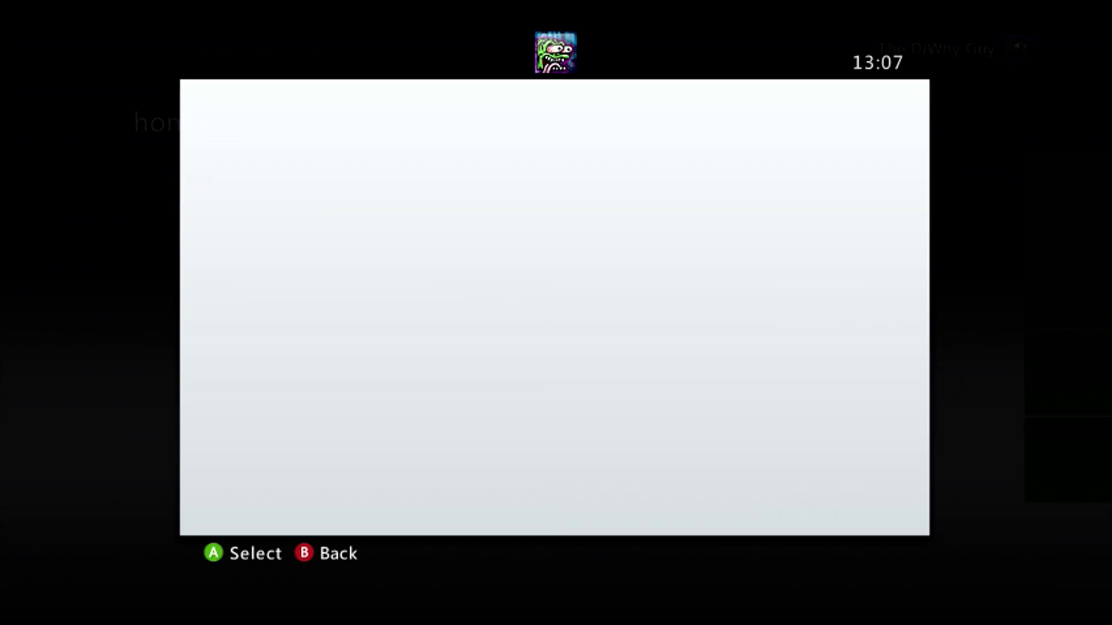
# Close the Guide and turn off the console from the home dashboard
pyautogui.press('Escape')
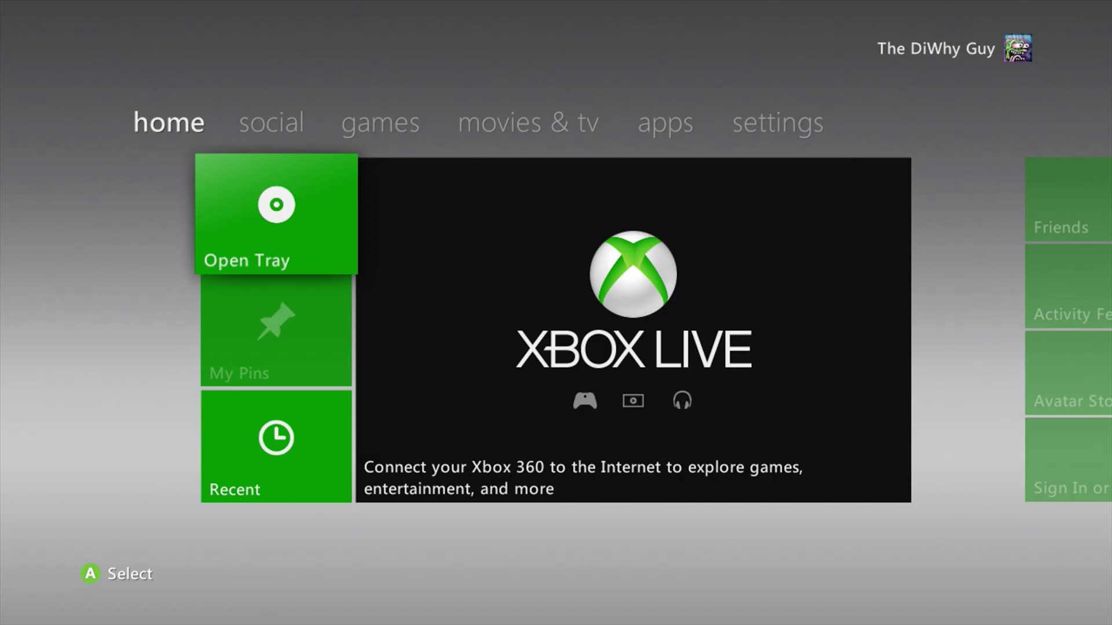
pyautogui.press('super')
pyautogui.press('Up')
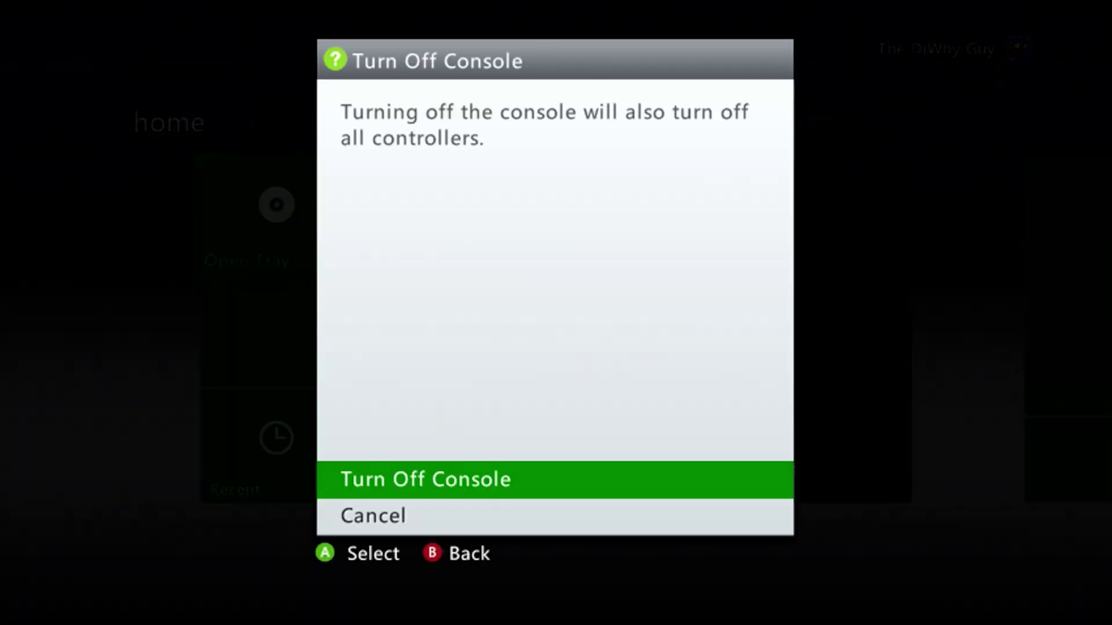
pyautogui.press('Return')
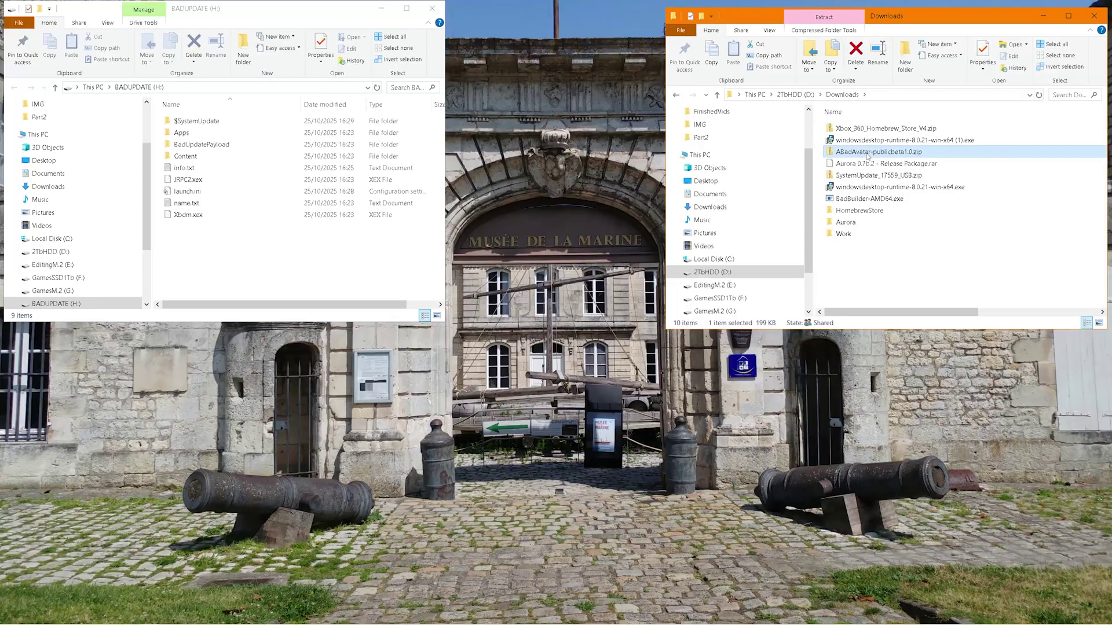
# Switch to File Explorer on the PC and extract ABadAvatar-publicbeta1.0.zip into its own subfolder in D:\Downloads
pyautogui.rightClick(867, 152)
pyautogui.moveTo(984, 215)
pyautogui.click(829, 241)
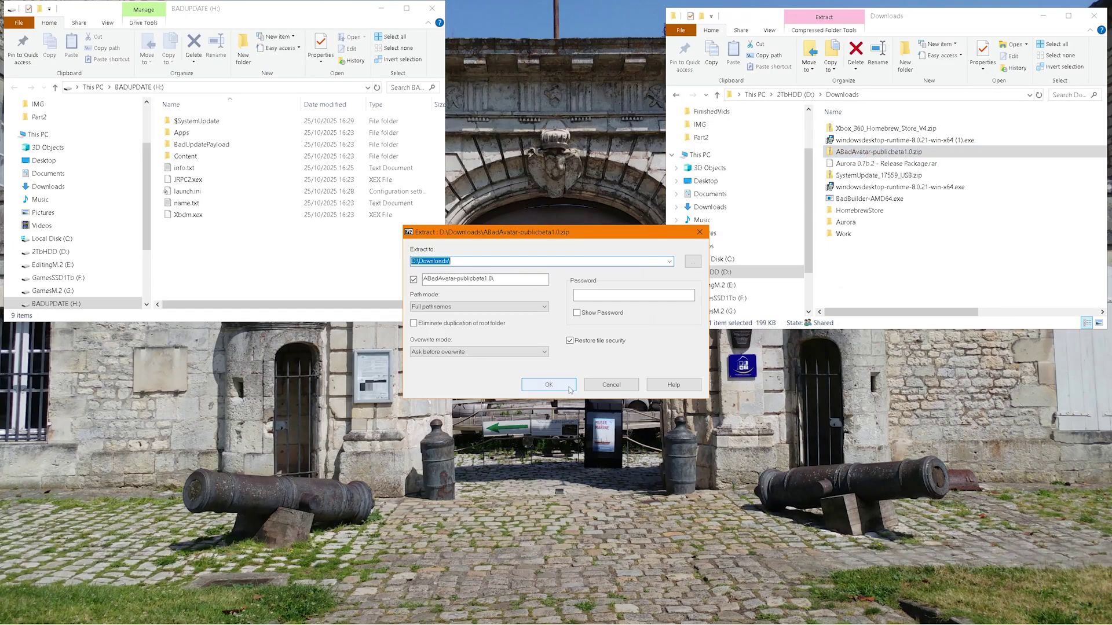
pyautogui.press('Return')
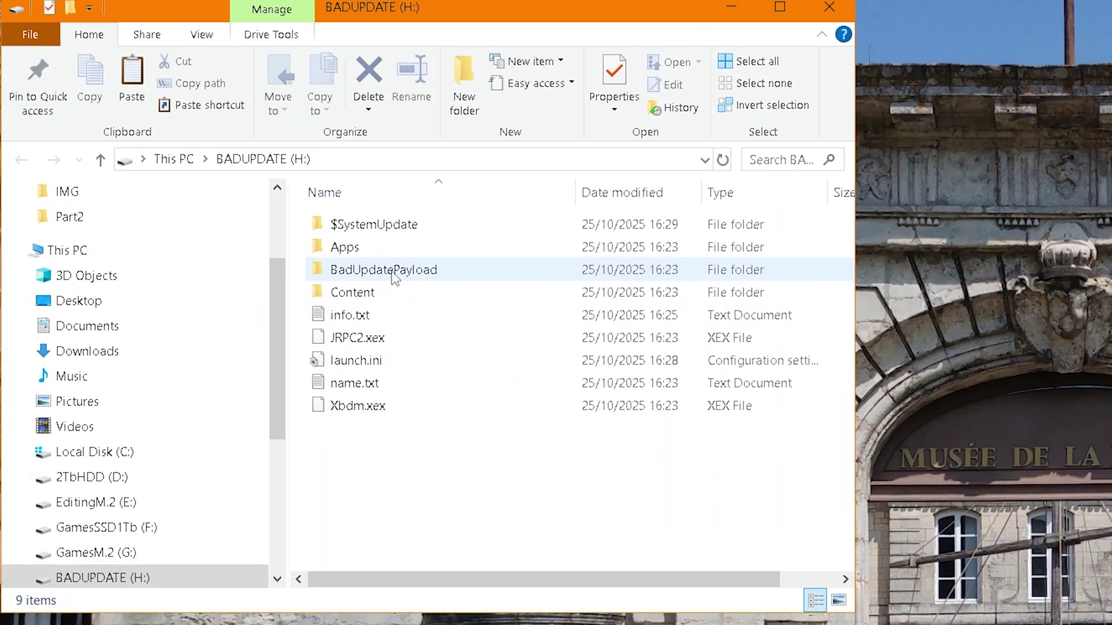
# Delete the four BadUpdateExploit .bin files plus update_data.bin and xke_update.bin from BadUpdatePayload on the BADUPDATE (H:) drive
pyautogui.doubleClick(393, 273)
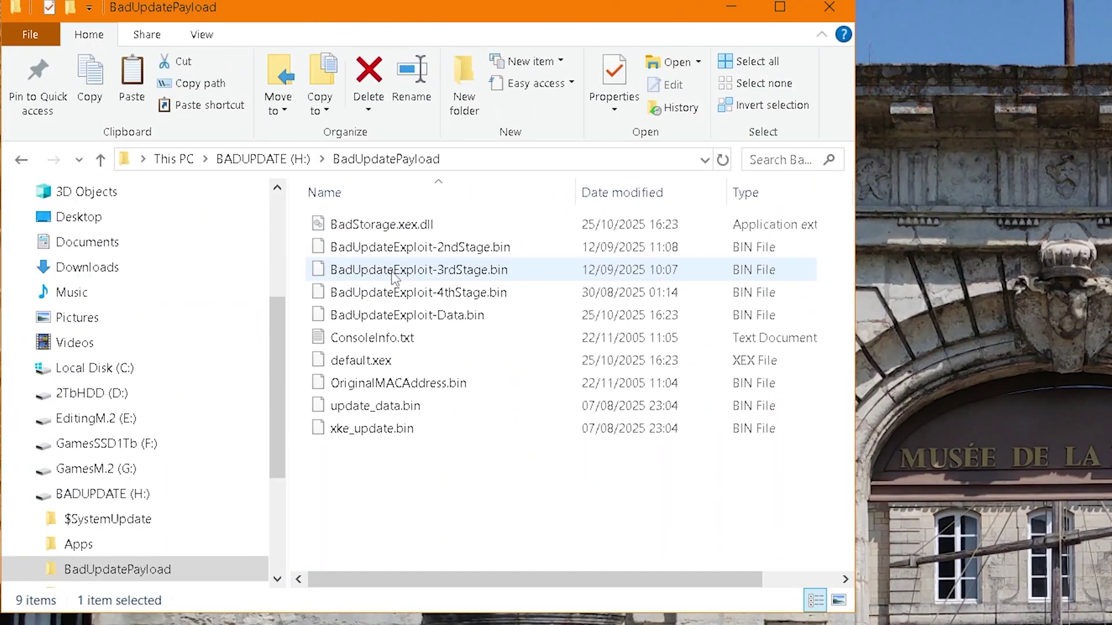
pyautogui.click(326, 254)
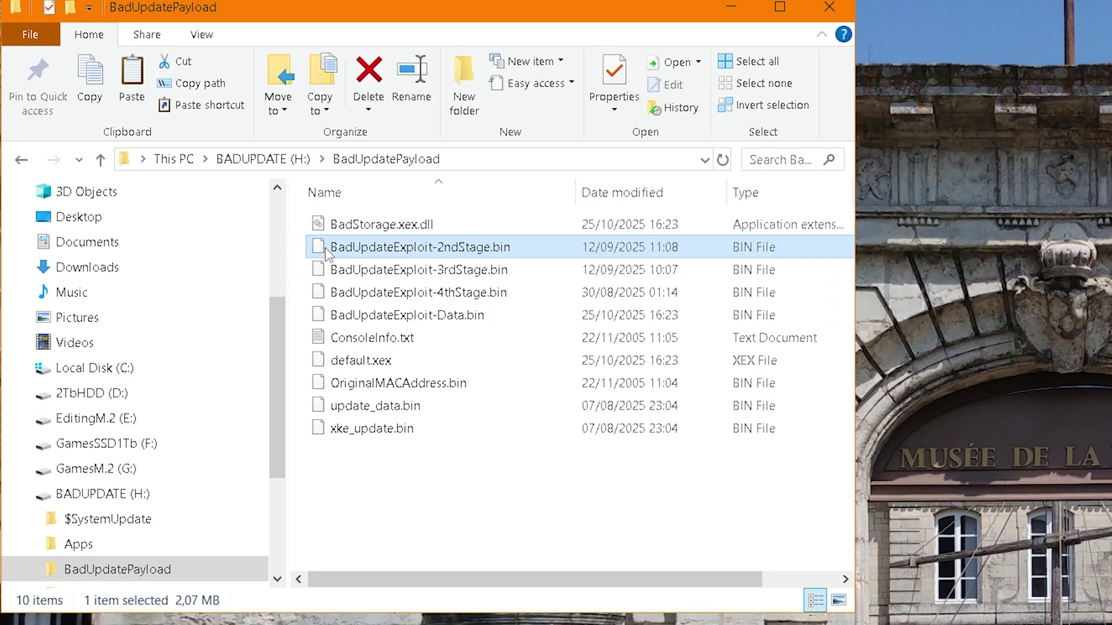
pyautogui.keyDown('shift'); pyautogui.click(378, 316); pyautogui.keyUp('shift')
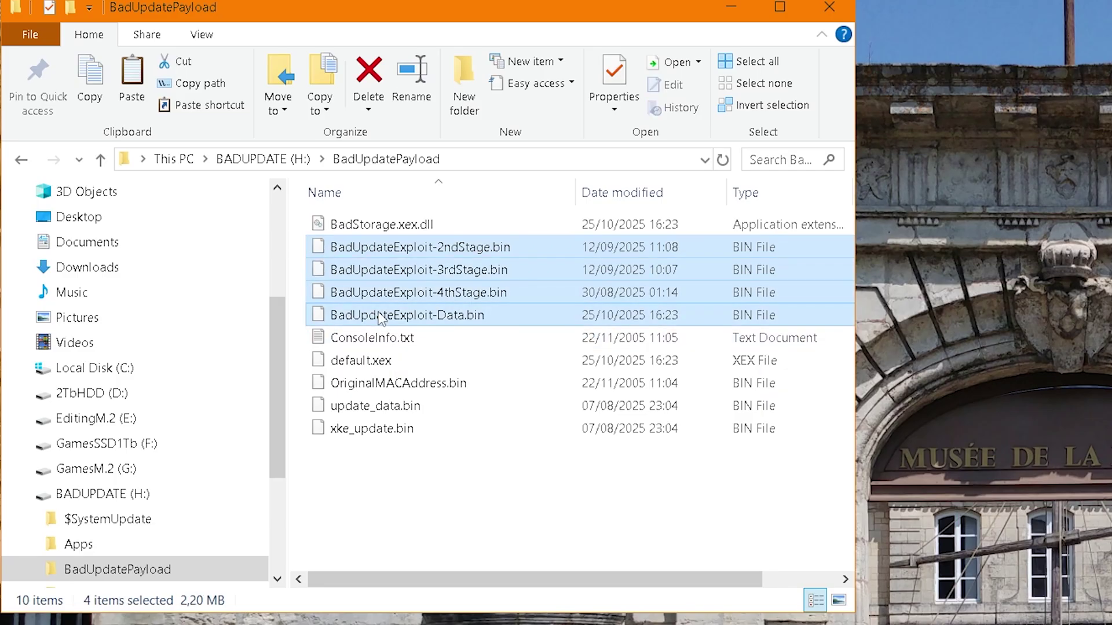
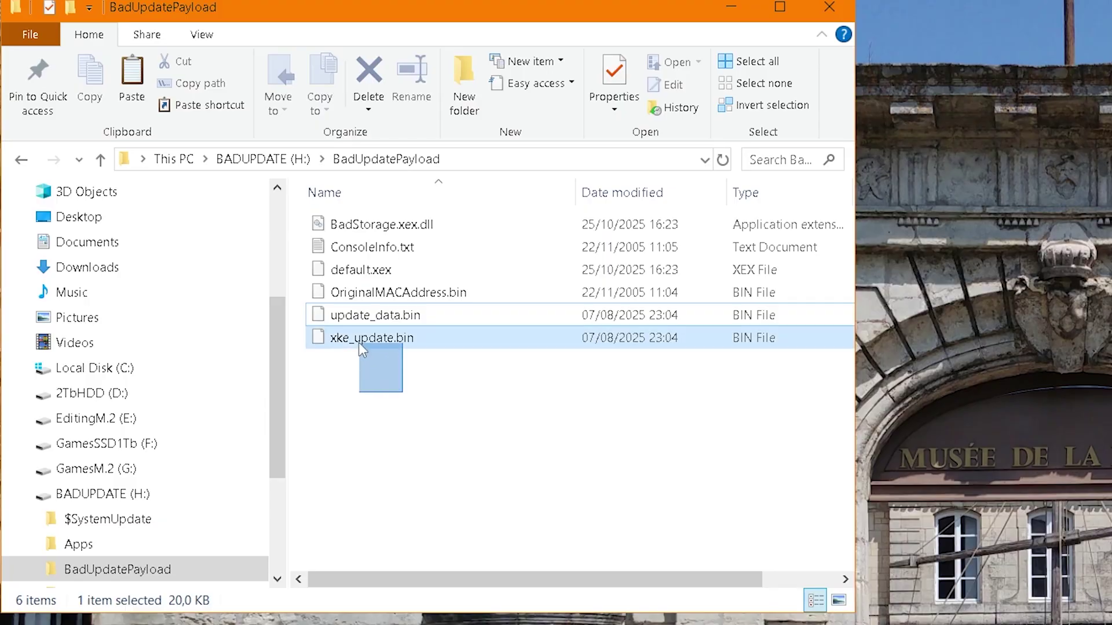
pyautogui.moveTo(359, 343); pyautogui.dragTo(357, 332)
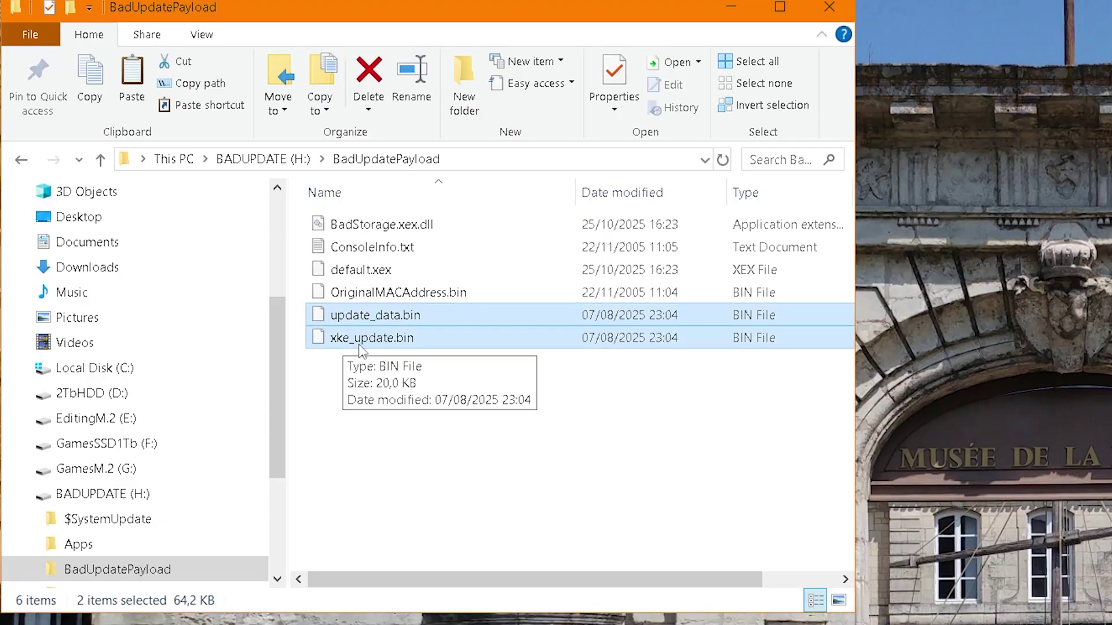
pyautogui.press('Delete')
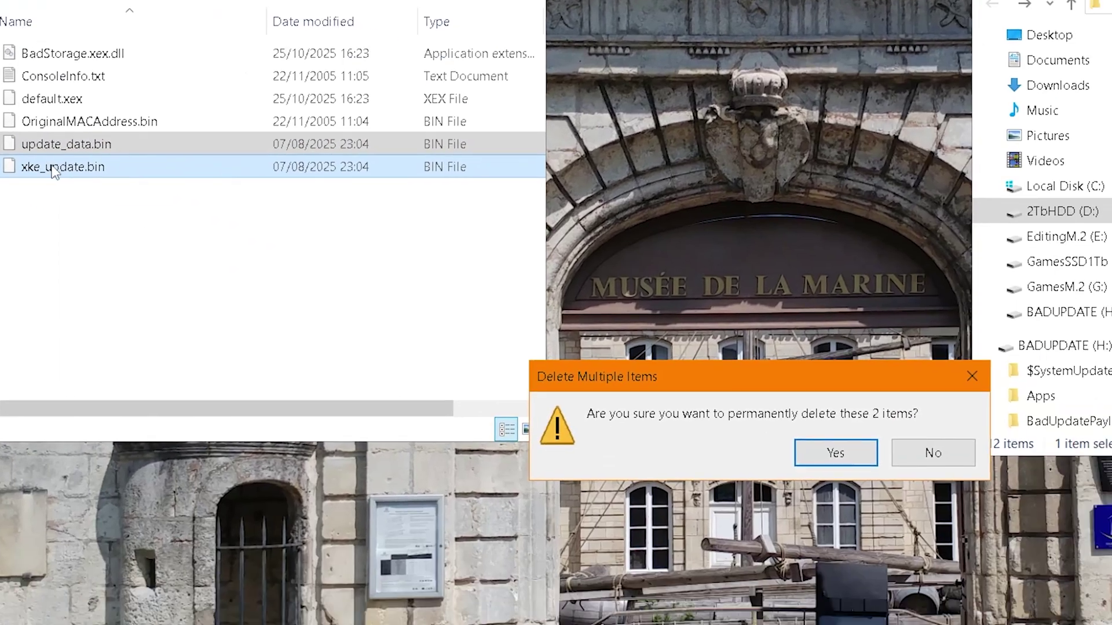
pyautogui.click(640, 345)
pyautogui.click(368, 279)
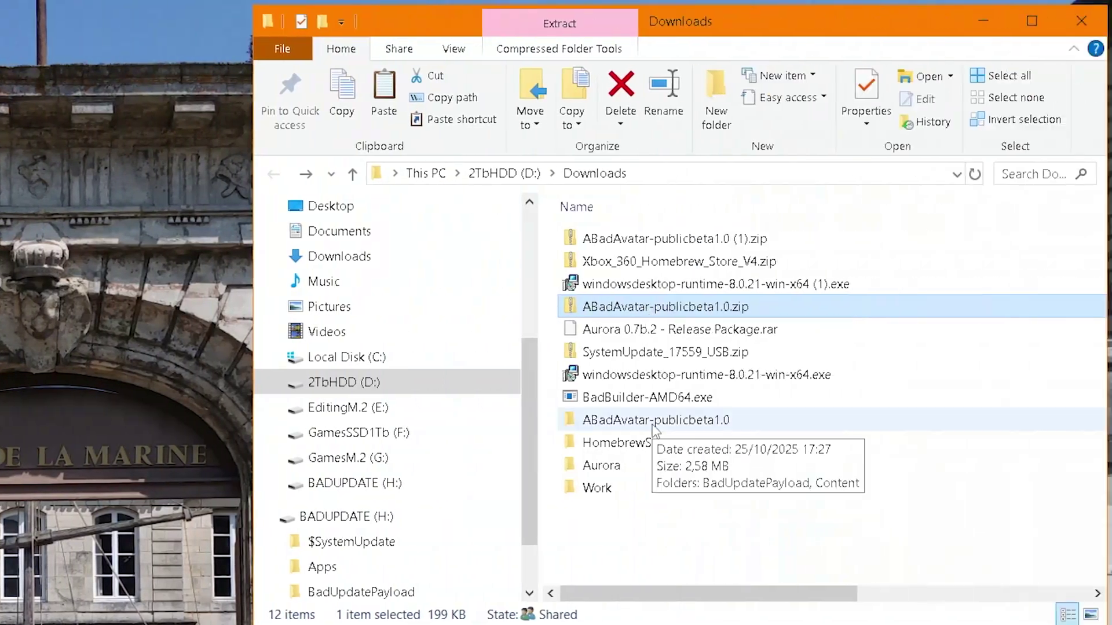
# Copy the profile folder from the extracted ABadAvatar-publicbeta1.0 Content folder into the Content folder on BADUPDATE (H:)
pyautogui.doubleClick(654, 427)
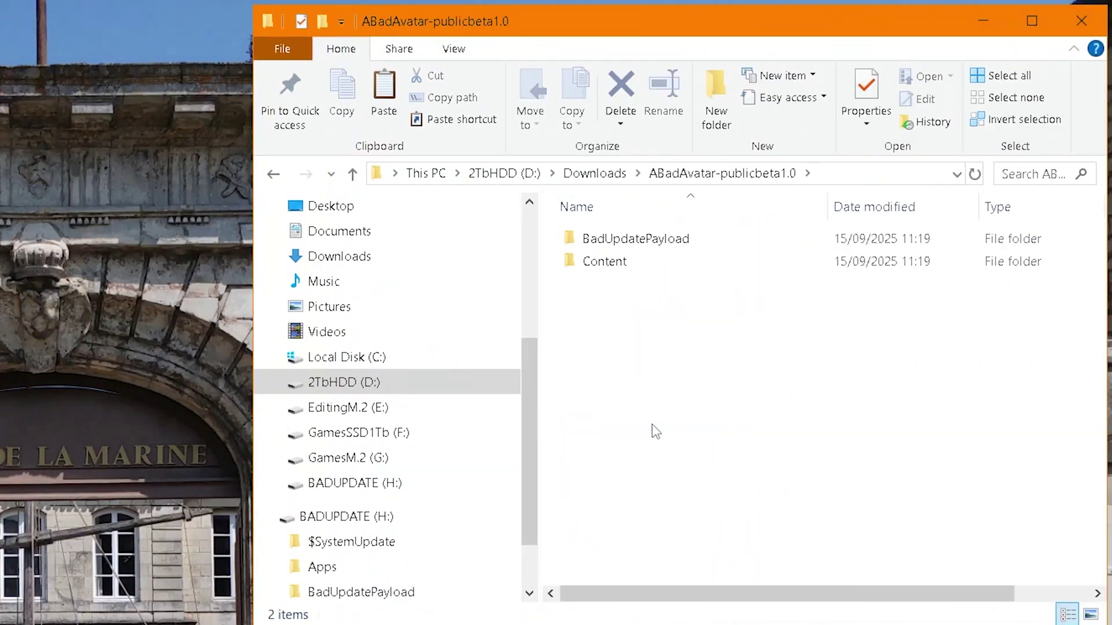
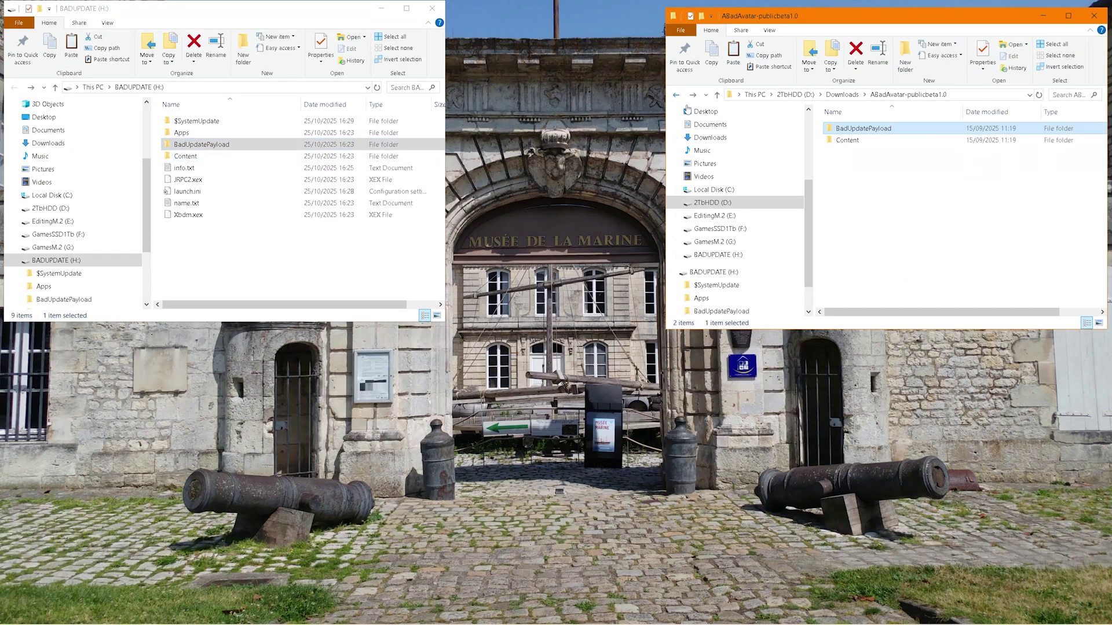
pyautogui.doubleClick(849, 140)
pyautogui.doubleClick(194, 156)
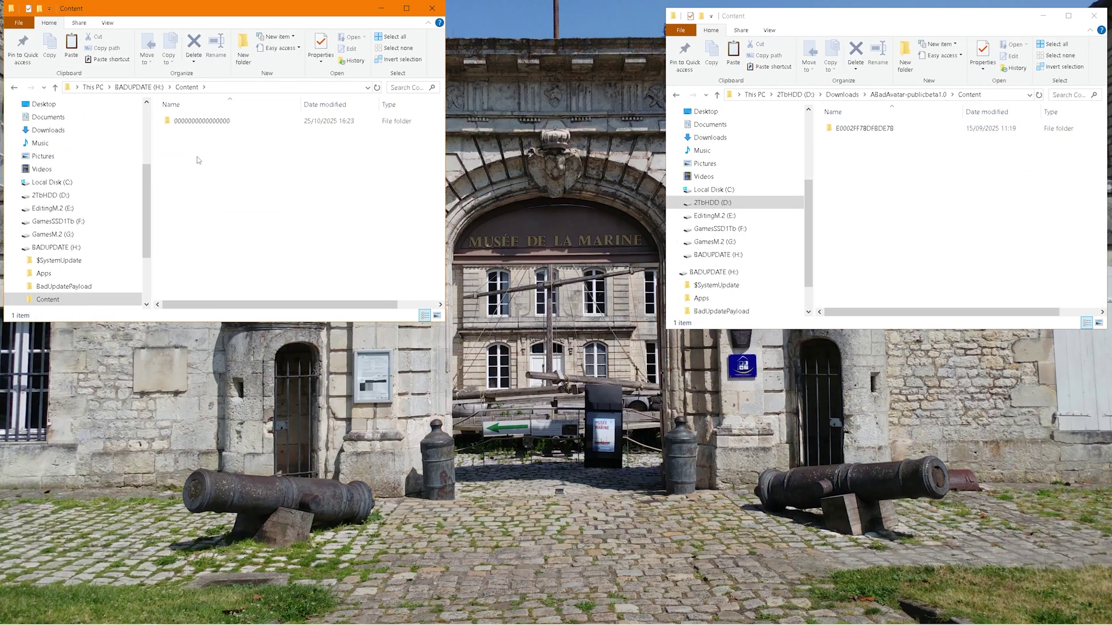
pyautogui.moveTo(869, 129); pyautogui.dragTo(334, 212)
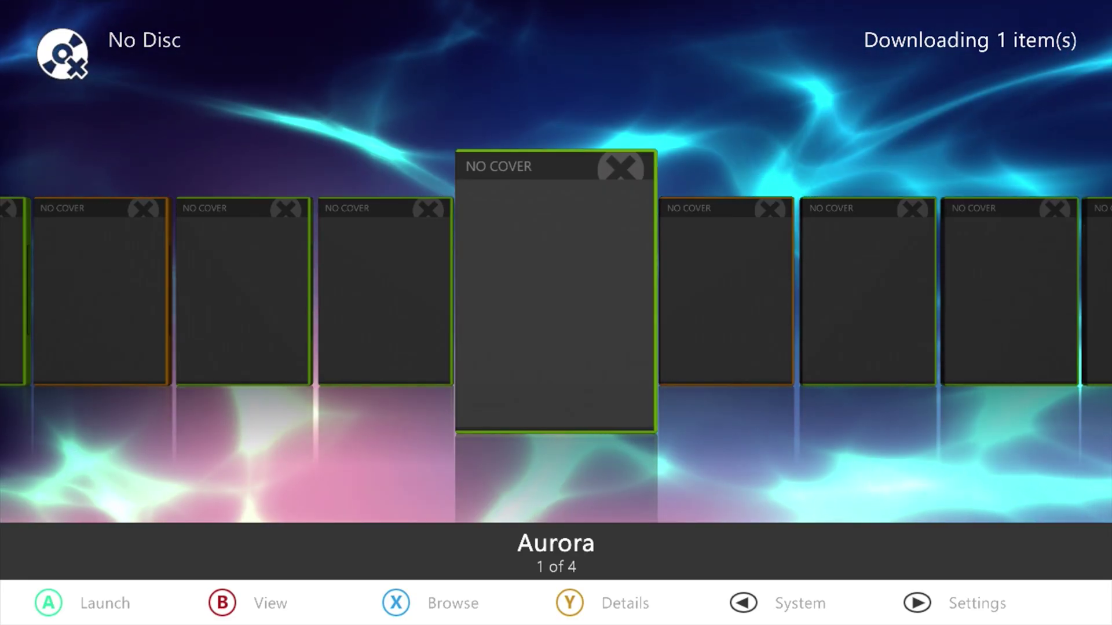
pyautogui.press('Return')
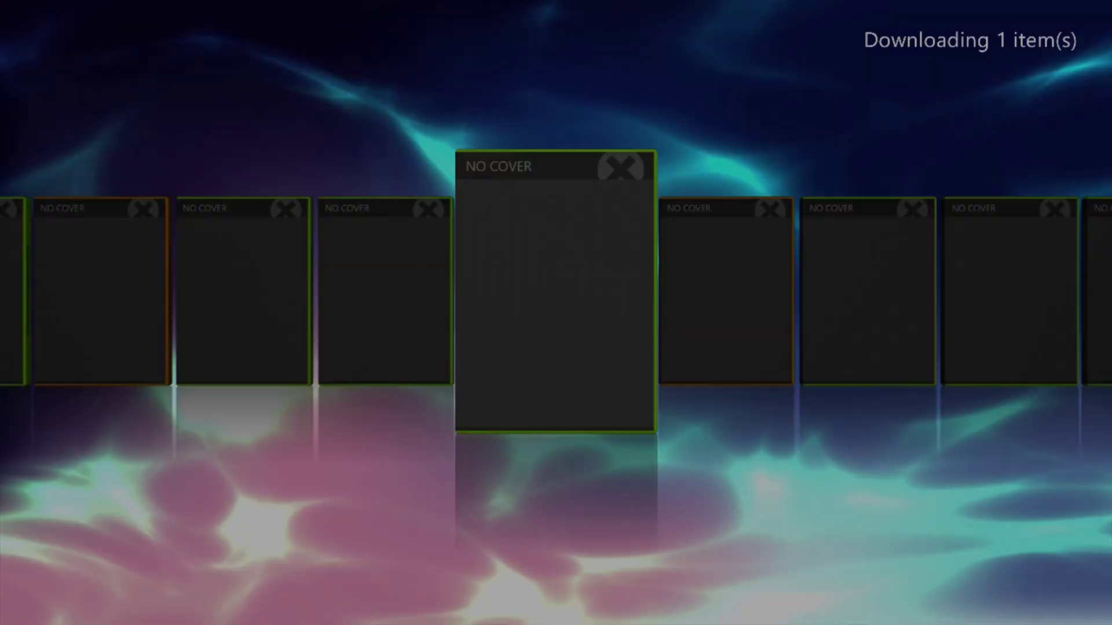
pyautogui.press('Right')
pyautogui.press('Return')
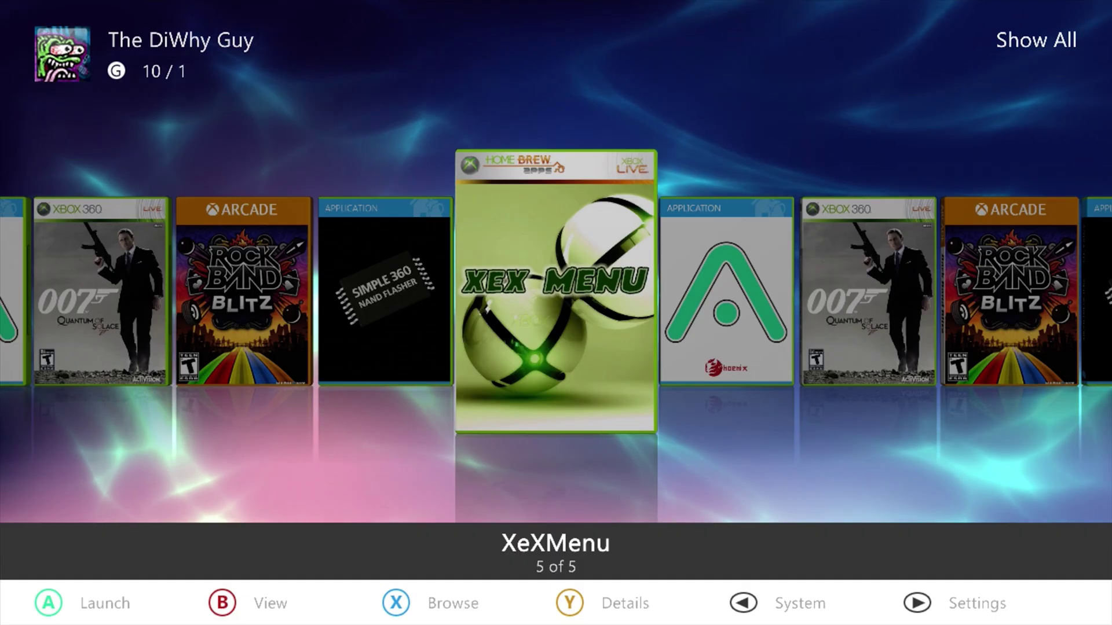
# Install the Homebrew Store v4.0 utility script through the Aurora Repo Browser in Aurora's system scripts
pyautogui.press('BackSpace')
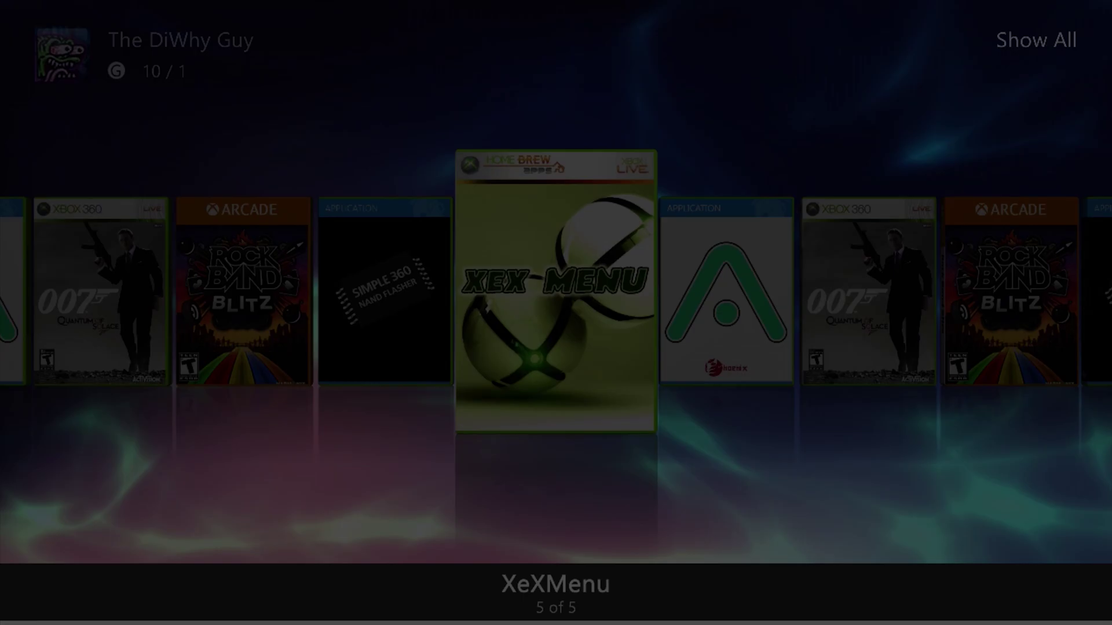
pyautogui.press('Down')
pyautogui.press('Return')
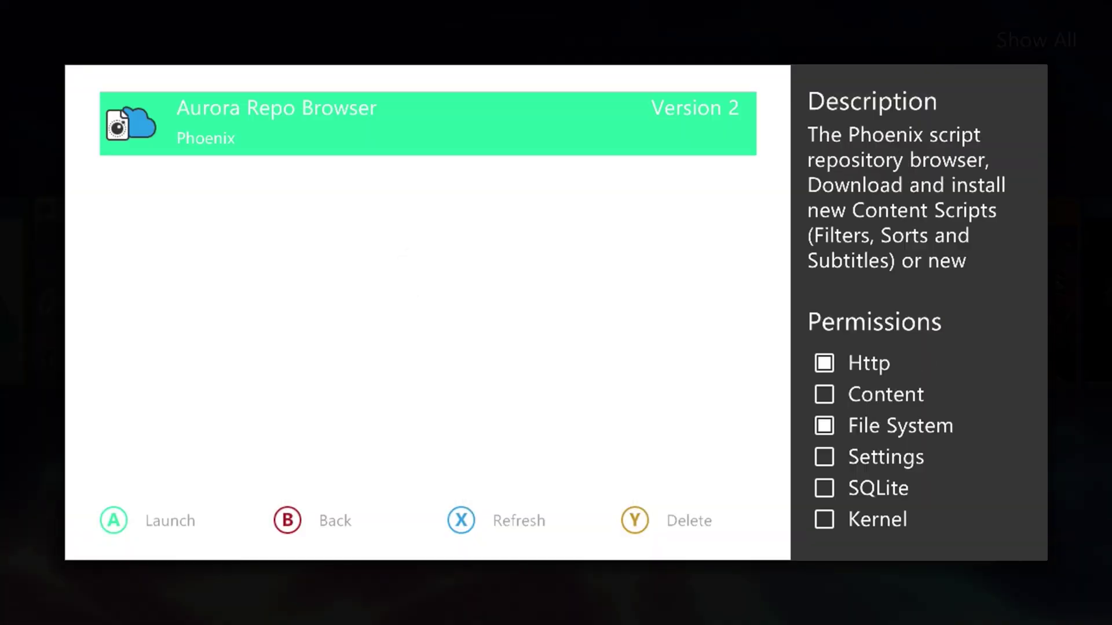
pyautogui.press('Return')
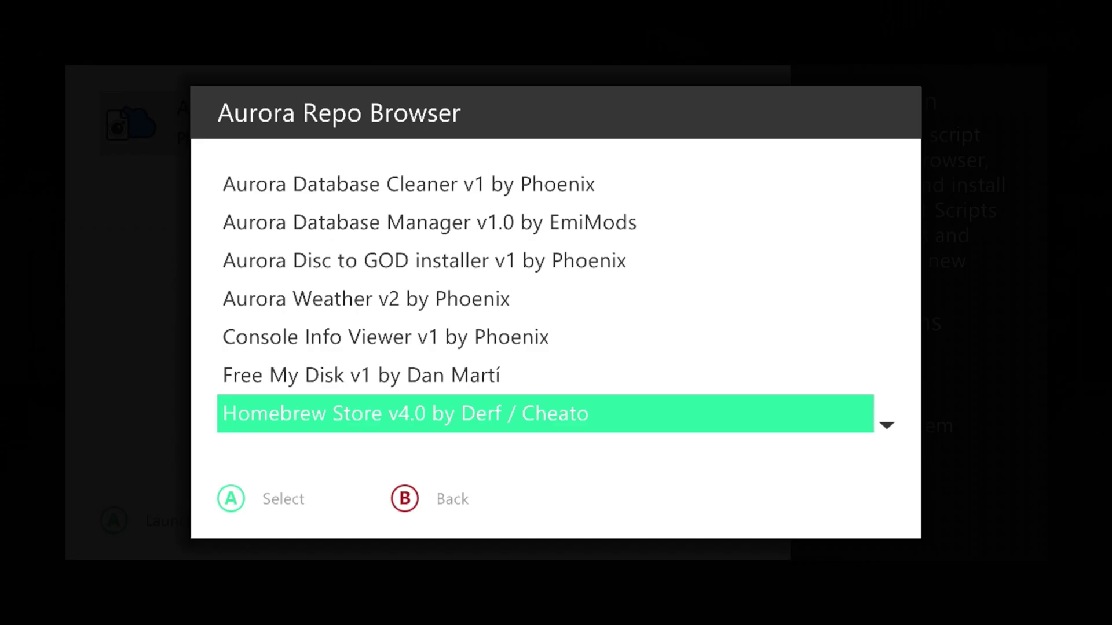
pyautogui.press('Return')
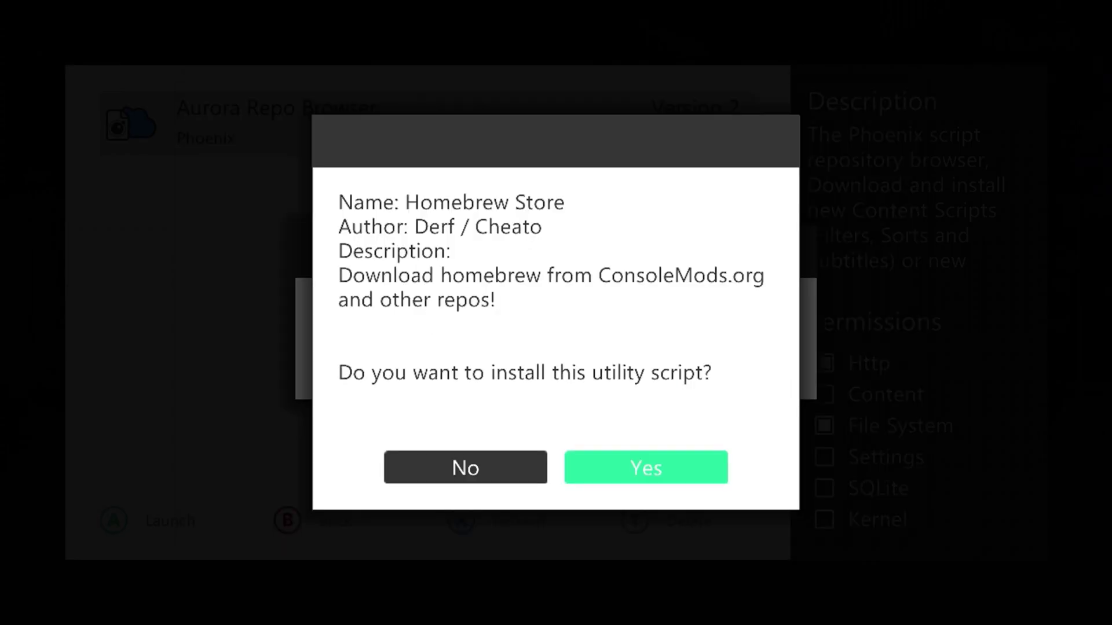
pyautogui.press('Return')
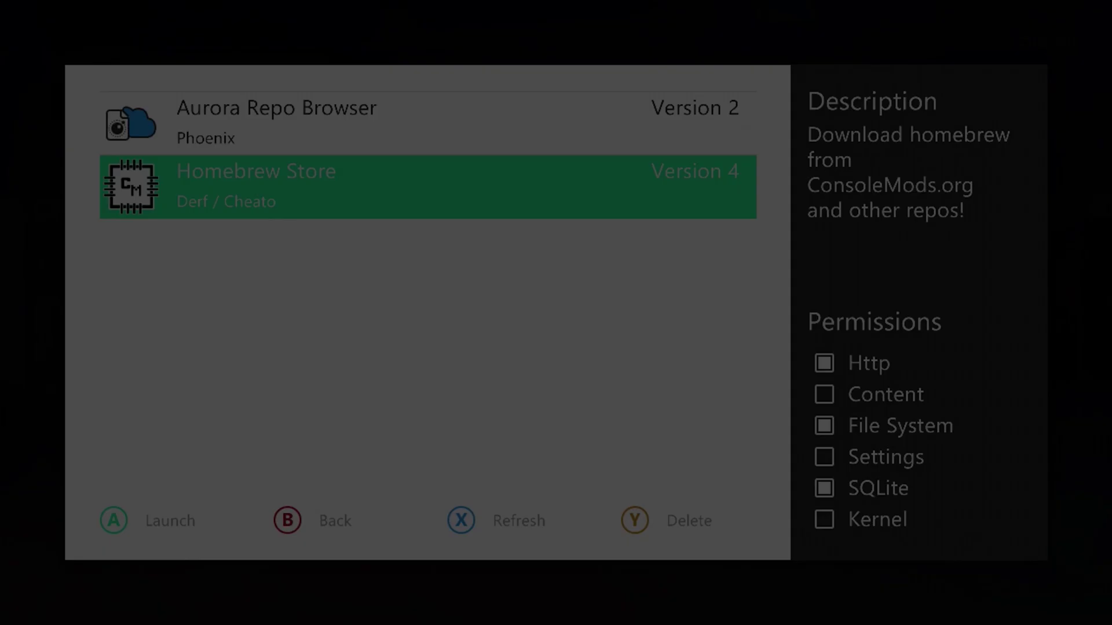
# Launch the Homebrew Store script and browse its ConsoleMods.org homebrew categories
pyautogui.press('Return')
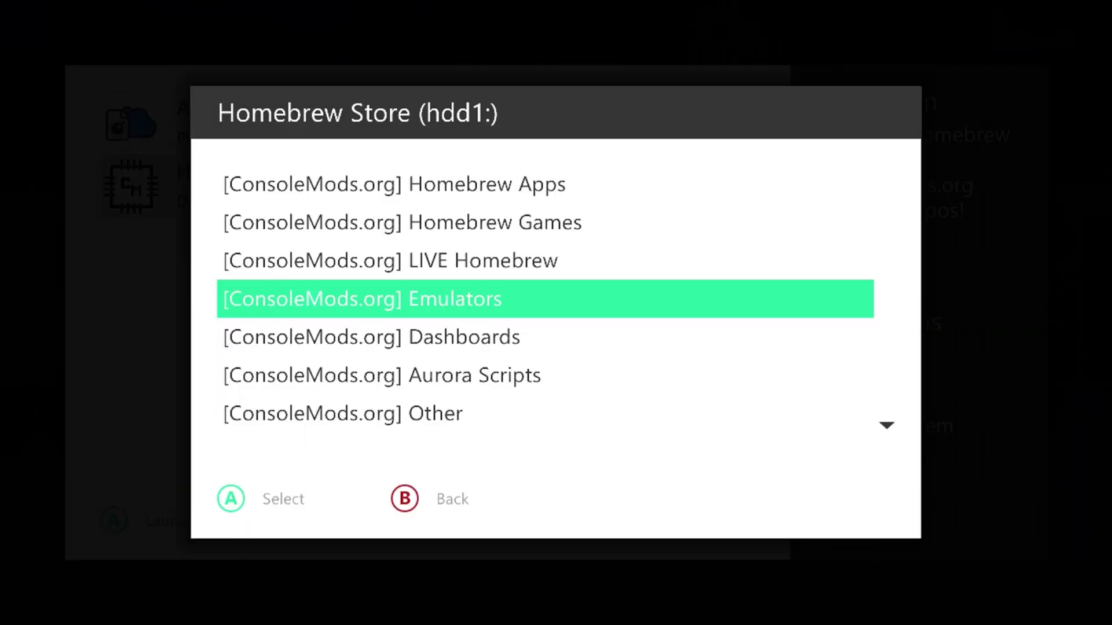
pyautogui.press('Down')
pyautogui.press('Up')
pyautogui.press('Up')
pyautogui.press('Up')
pyautogui.press('Up')
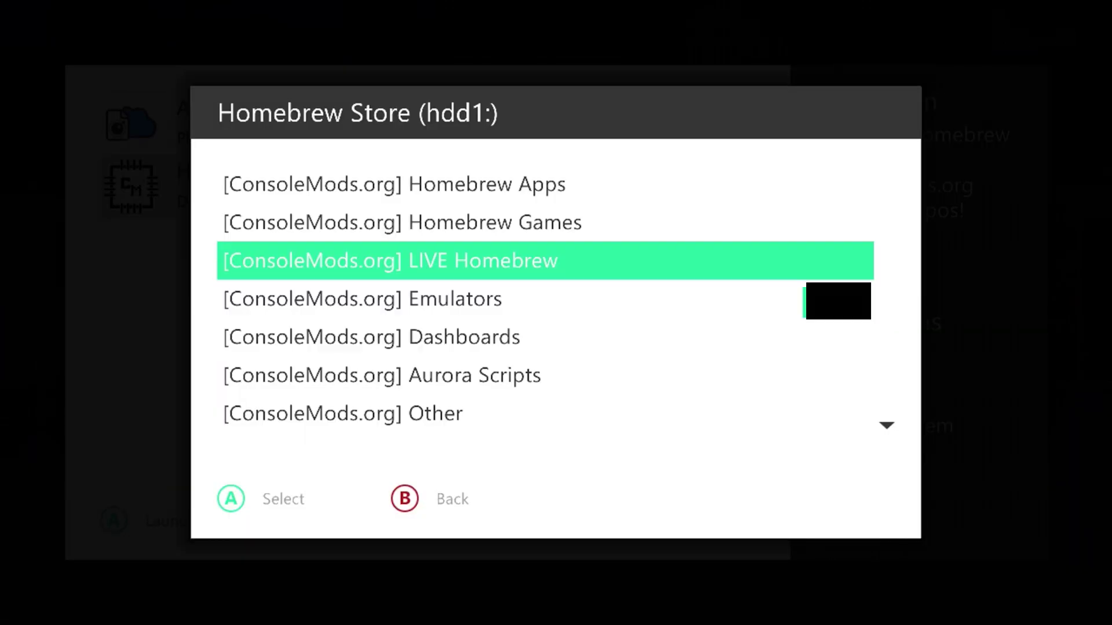
pyautogui.press('Return')
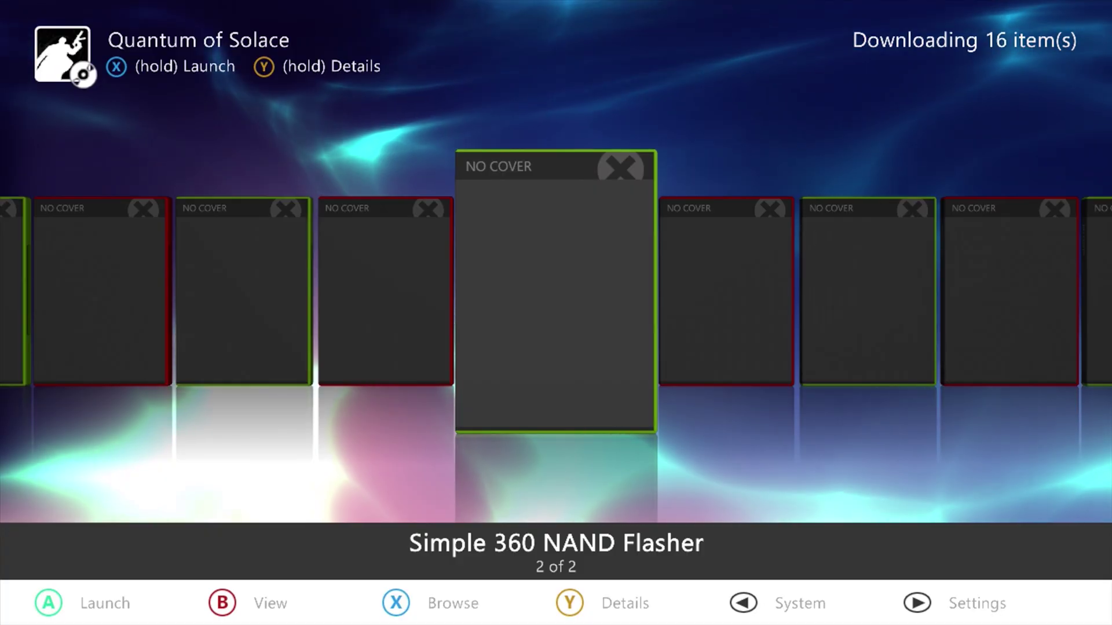
# Open the Dvd drive in Aurora's File Manager to list the Quantum of Solace disc contents
pyautogui.press('BackSpace')
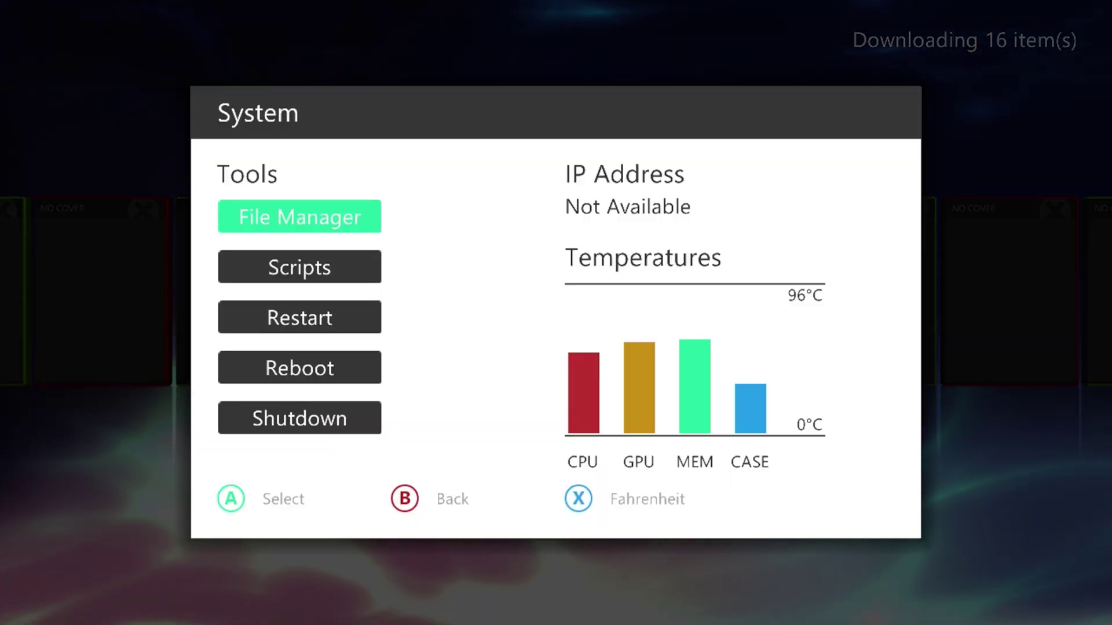
pyautogui.press('Return')
pyautogui.press('Up')
pyautogui.press('Up')
pyautogui.press('Up')
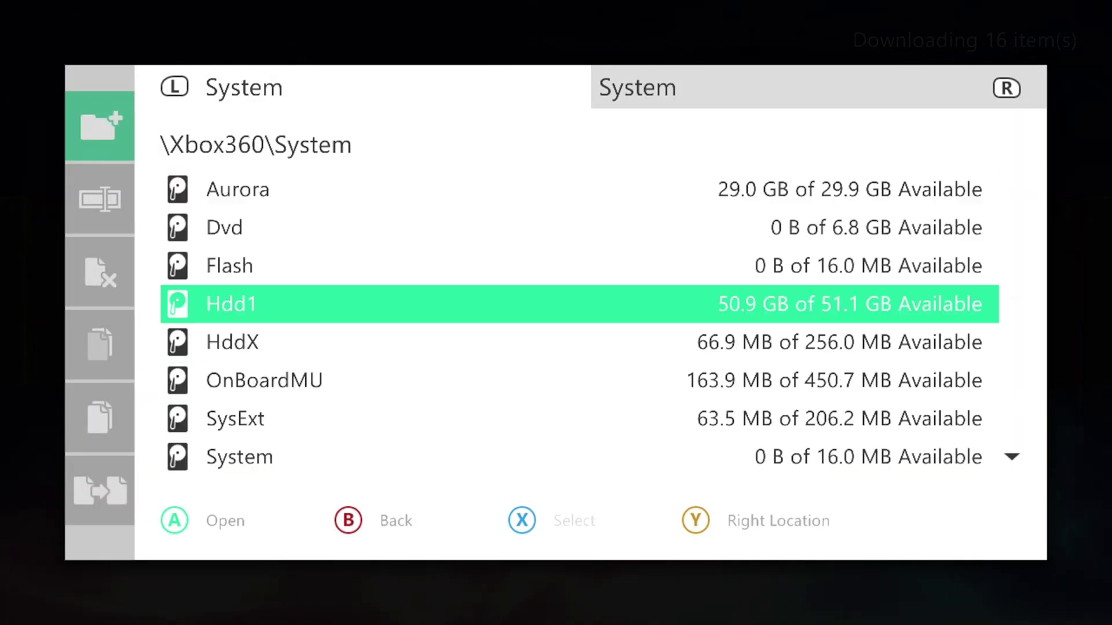
pyautogui.press('Up')
pyautogui.press('Up')
pyautogui.press('Return')
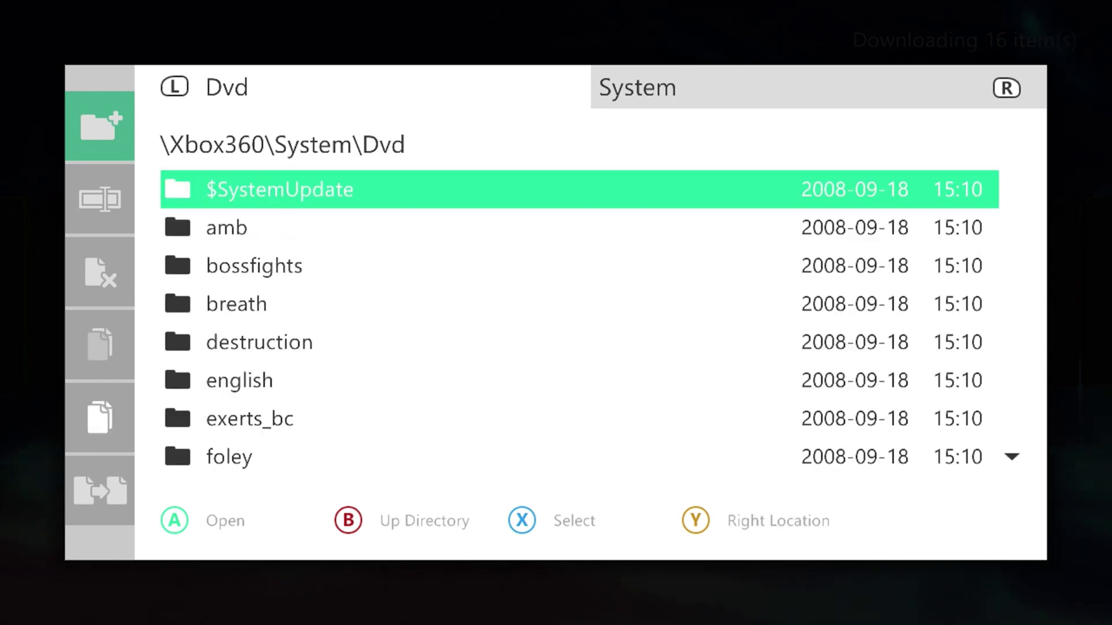
# Mark all folders and files on the Dvd drive, from $SystemUpdate to whites_estate_load.bik, and queue them for copying
pyautogui.press('x')
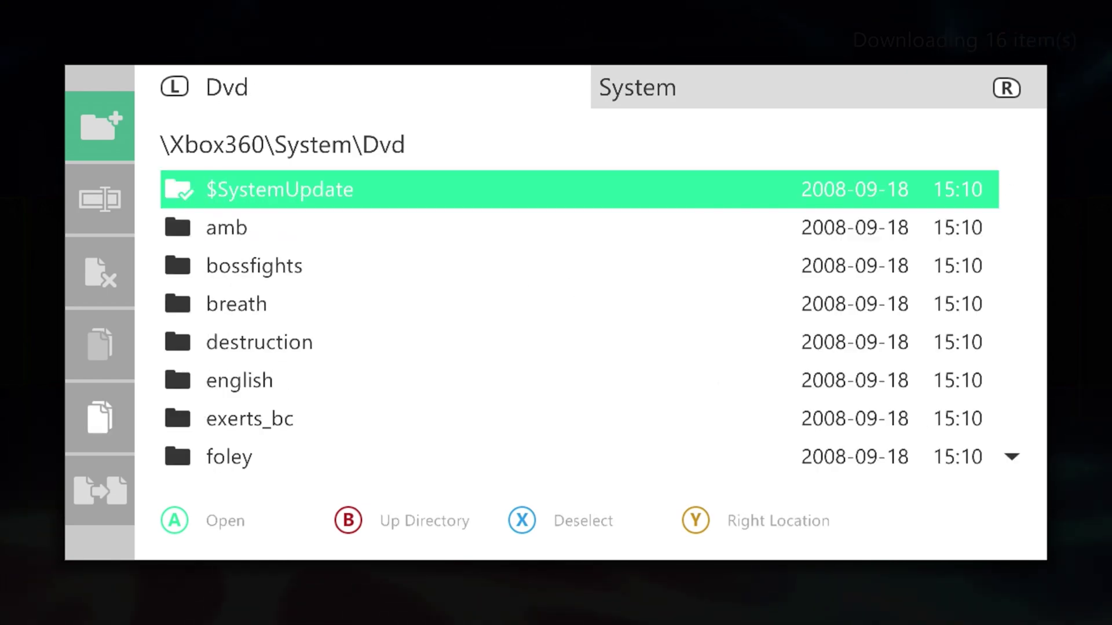
pyautogui.press('Down')
pyautogui.press('x')
pyautogui.press('Down')
pyautogui.press('x')
pyautogui.press('Down')
pyautogui.press('x')
pyautogui.press('Down')
pyautogui.press('x')
pyautogui.press('Down')
pyautogui.press('x')
pyautogui.press('x')
pyautogui.press('Down')
pyautogui.press('x')
pyautogui.press('Down')
pyautogui.press('x')
pyautogui.press('Down')
pyautogui.press('x')
pyautogui.press('Down')
pyautogui.press('x')
pyautogui.press('Down')
pyautogui.press('x')
pyautogui.press('Down')
pyautogui.press('x')
pyautogui.press('Down')
pyautogui.press('x')
pyautogui.press('Down')
pyautogui.press('x')
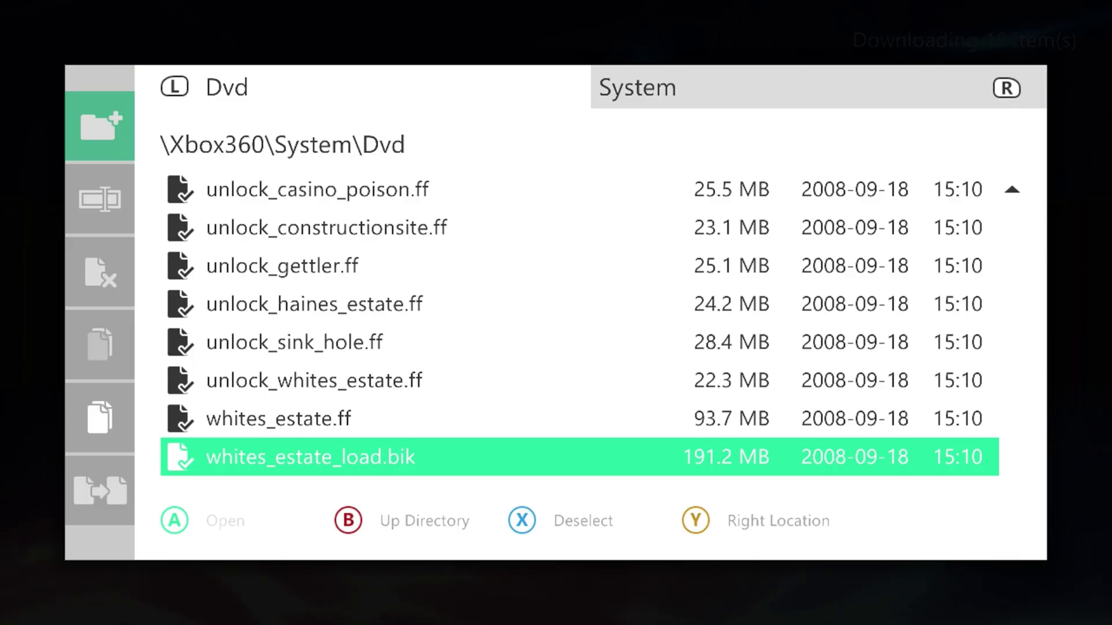
pyautogui.press('Left')
pyautogui.press('Down')
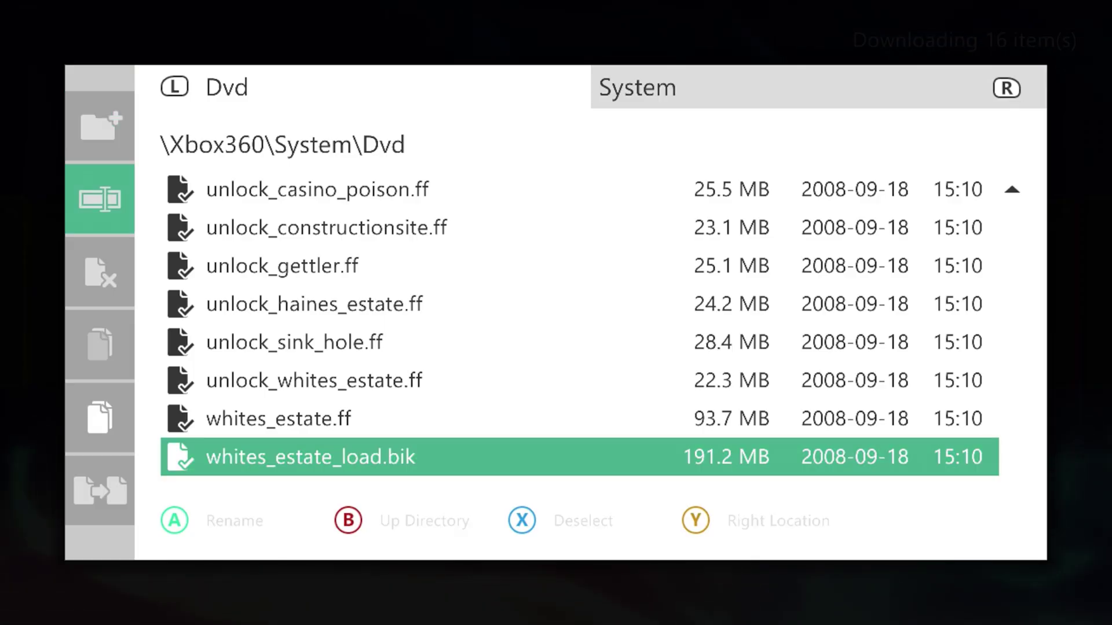
pyautogui.press('Down')
pyautogui.press('Return')
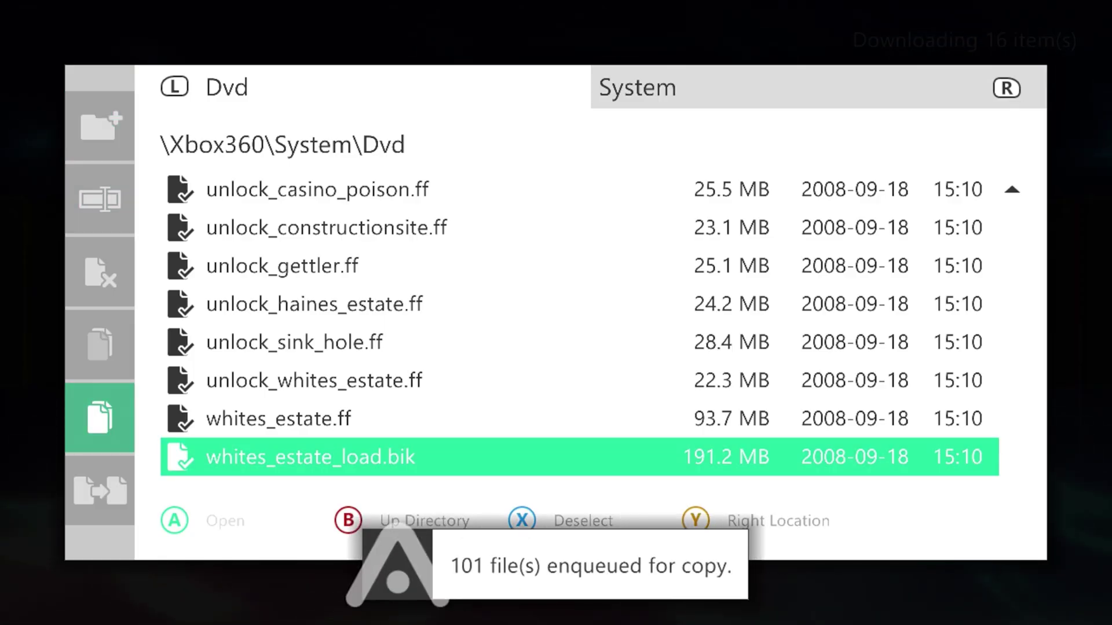
# Leave the Dvd drive and open the Content folder on the Hdd1 drive as the copy destination
pyautogui.press('Up')
pyautogui.press('Up')
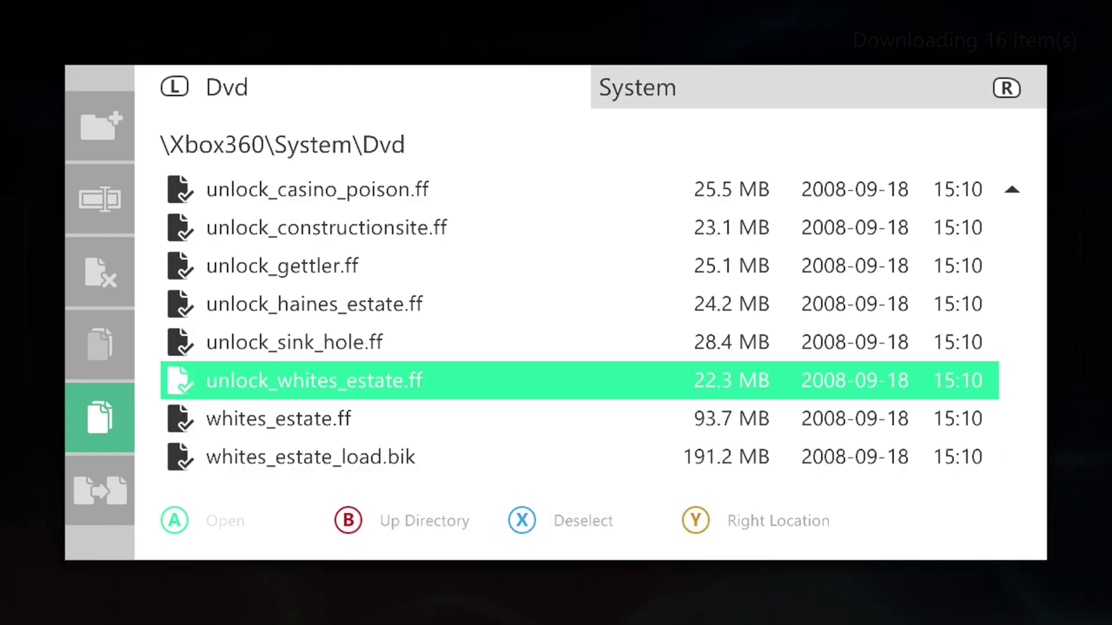
pyautogui.press('BackSpace')
pyautogui.press('Down')
pyautogui.press('Down')
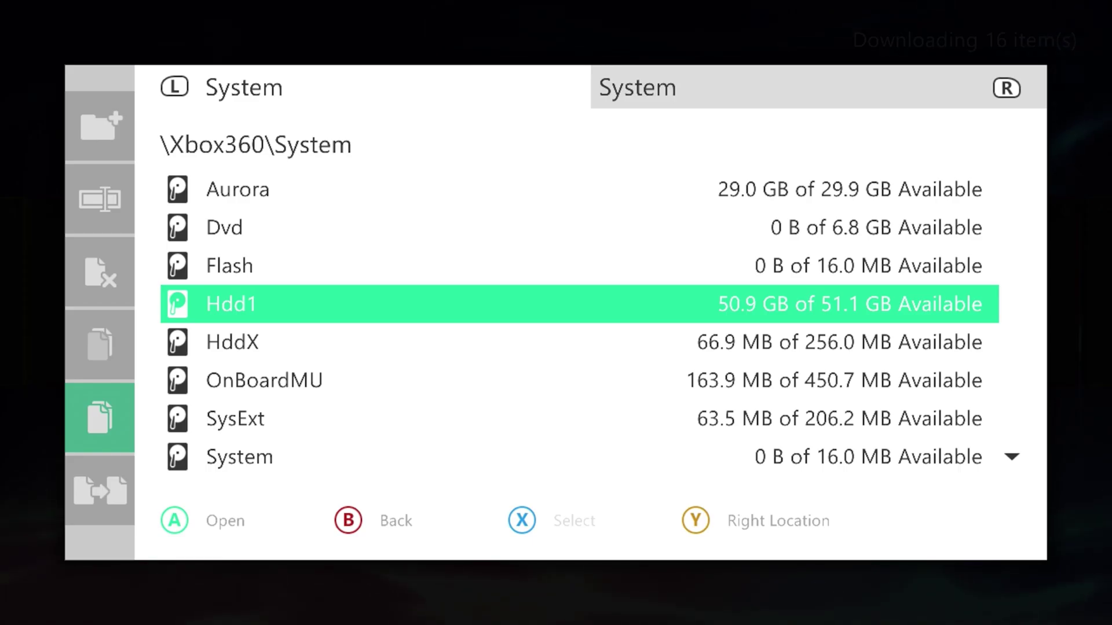
pyautogui.press('Return')
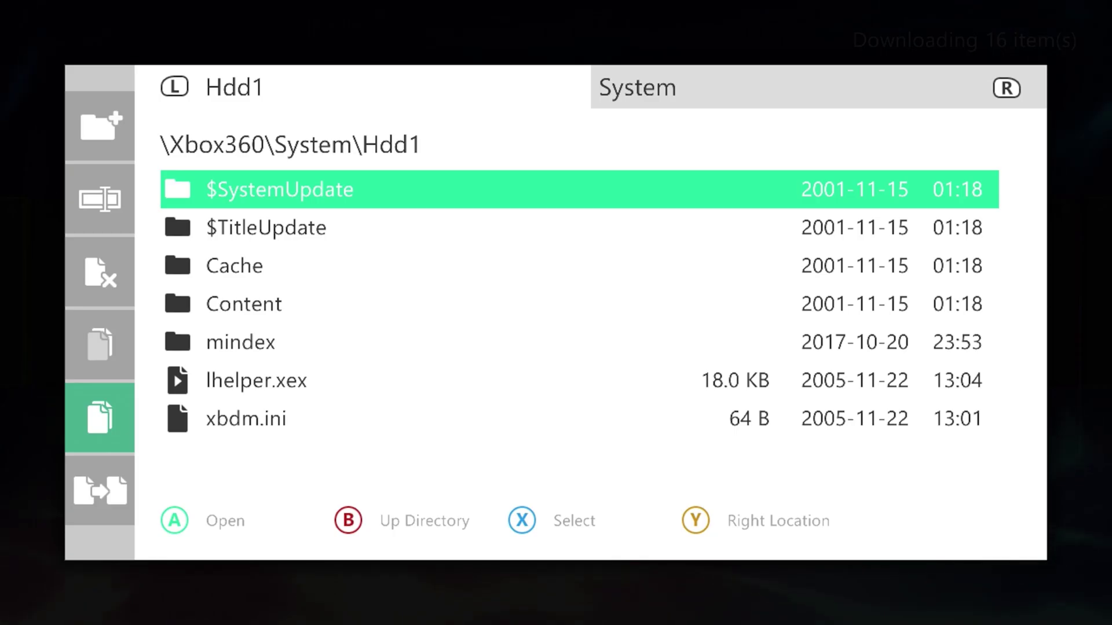
pyautogui.press('Down')
pyautogui.press('Down')
pyautogui.press('Down')
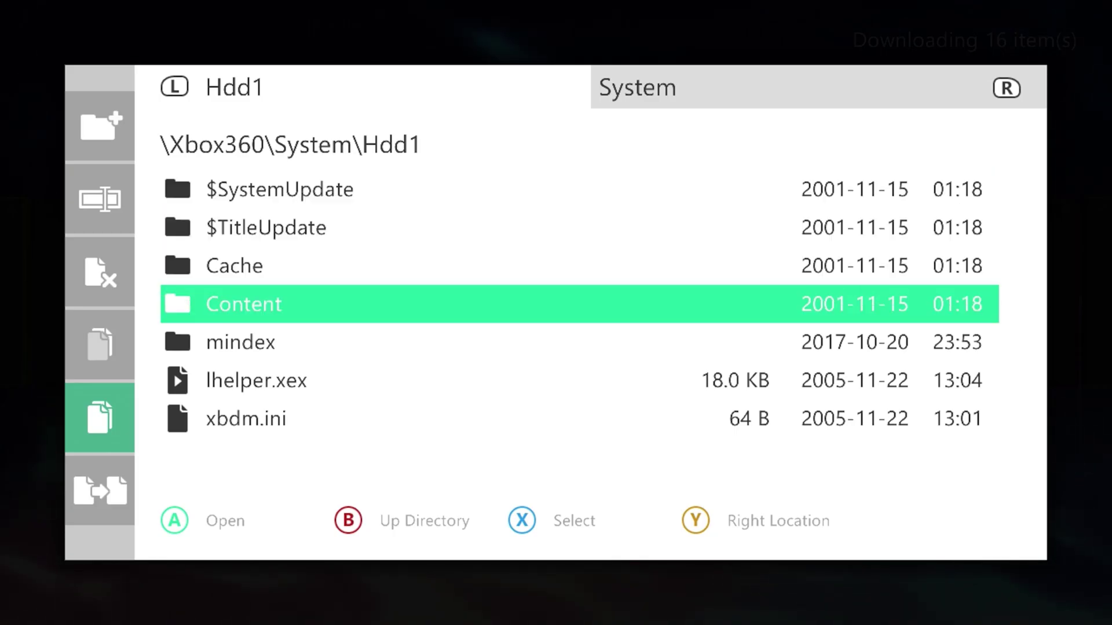
pyautogui.press('Return')
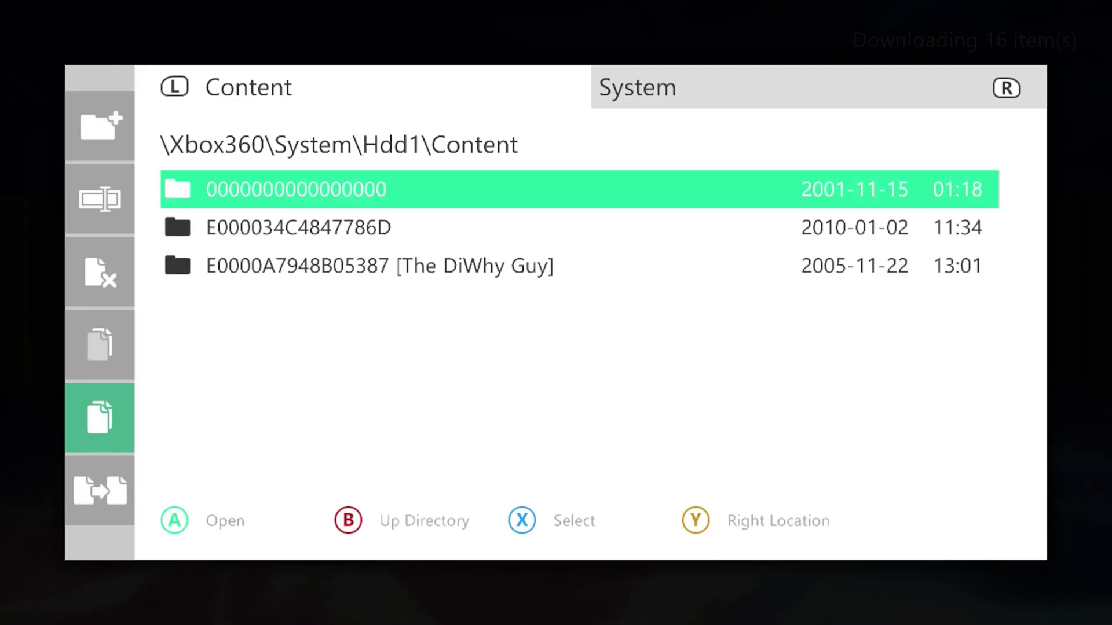
# Create a new directory named 360 inside Hdd1\Content and open it
pyautogui.press('Left')
pyautogui.press('Down')
pyautogui.press('Up')
pyautogui.press('Up')
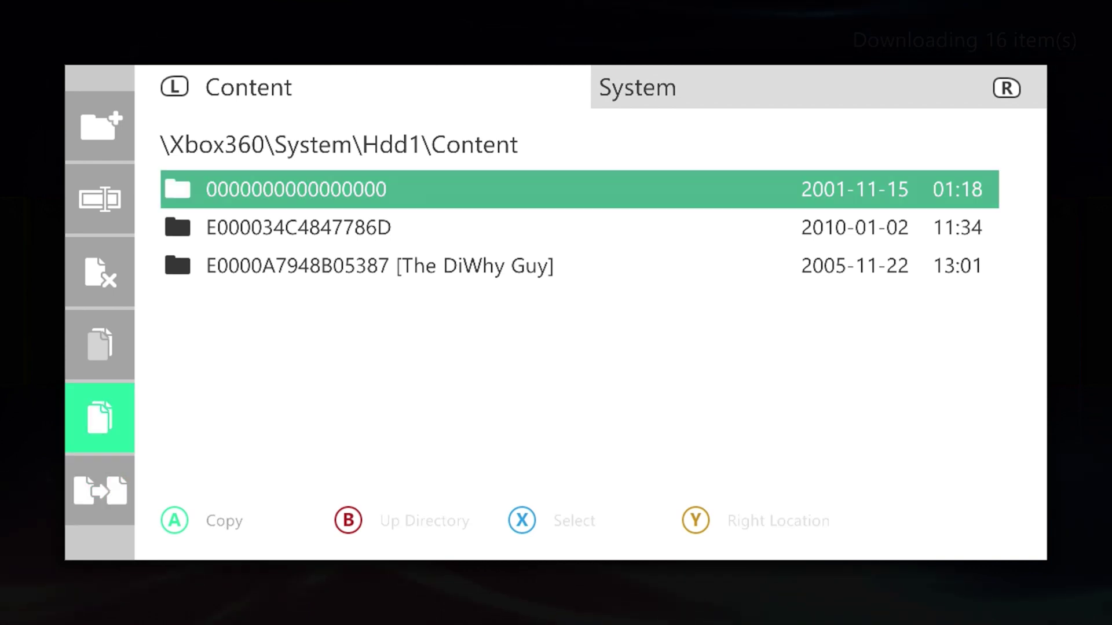
pyautogui.press('Up')
pyautogui.press('Up')
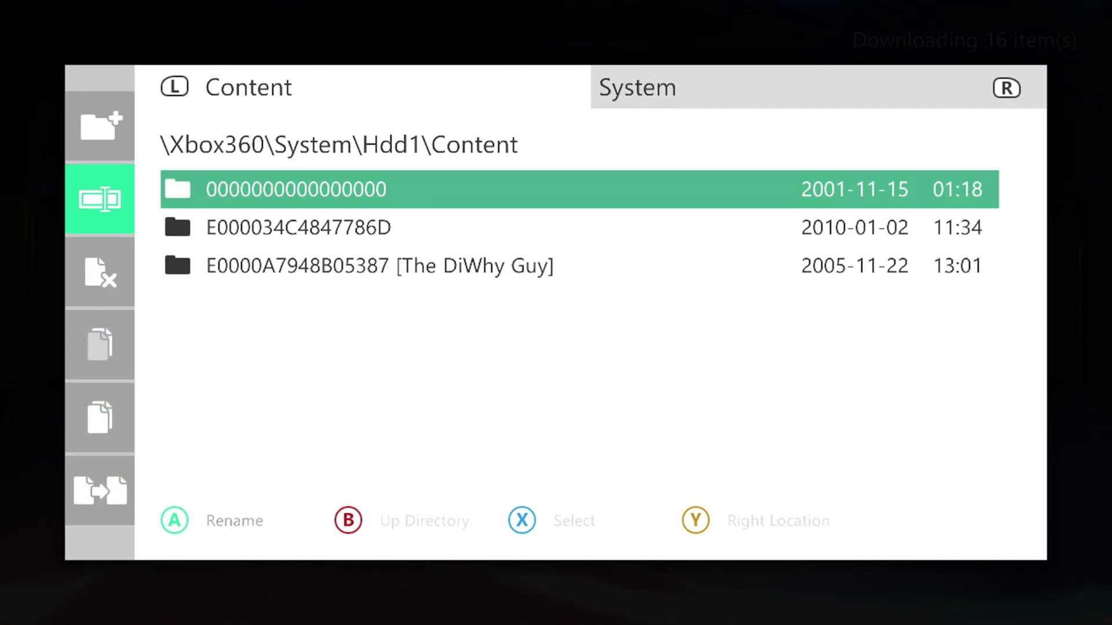
pyautogui.press('Up')
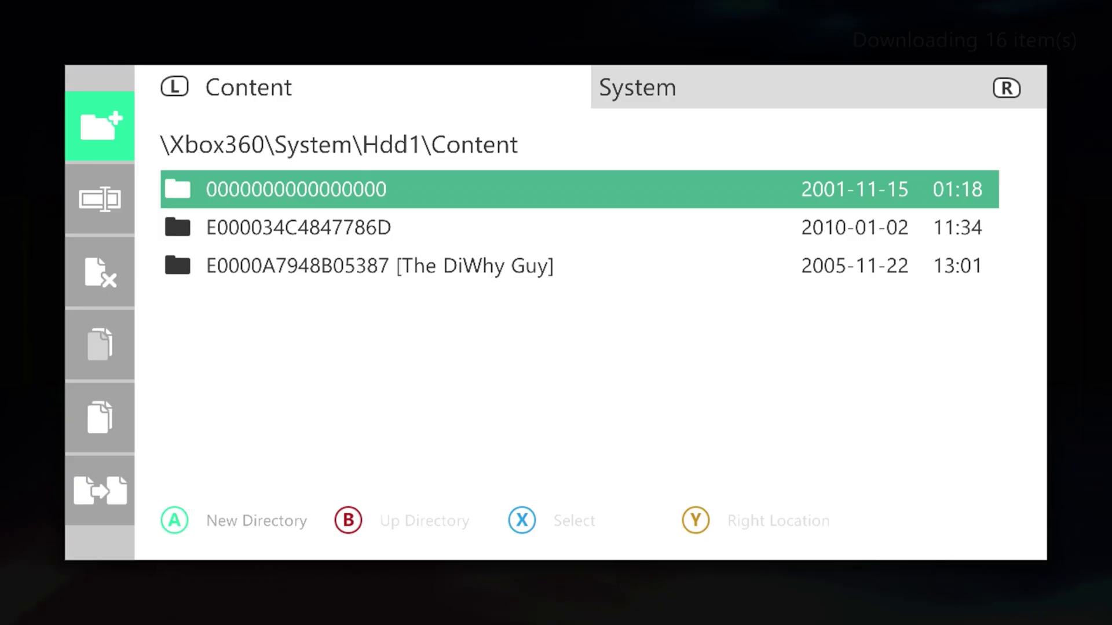
pyautogui.press('Return')
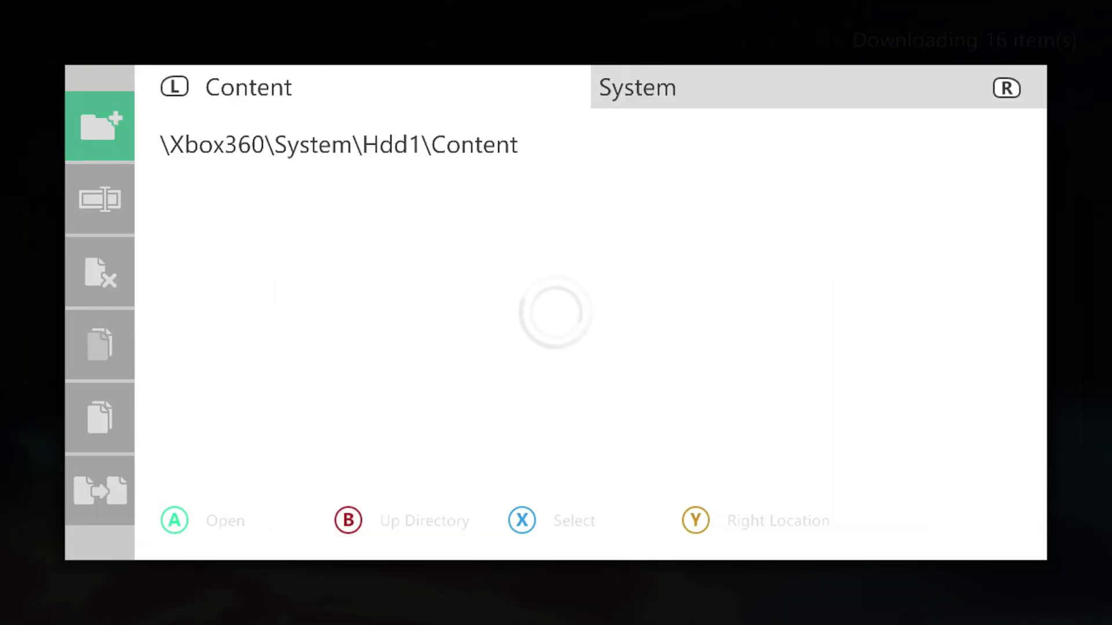
pyautogui.press('Down')
pyautogui.press('Return')
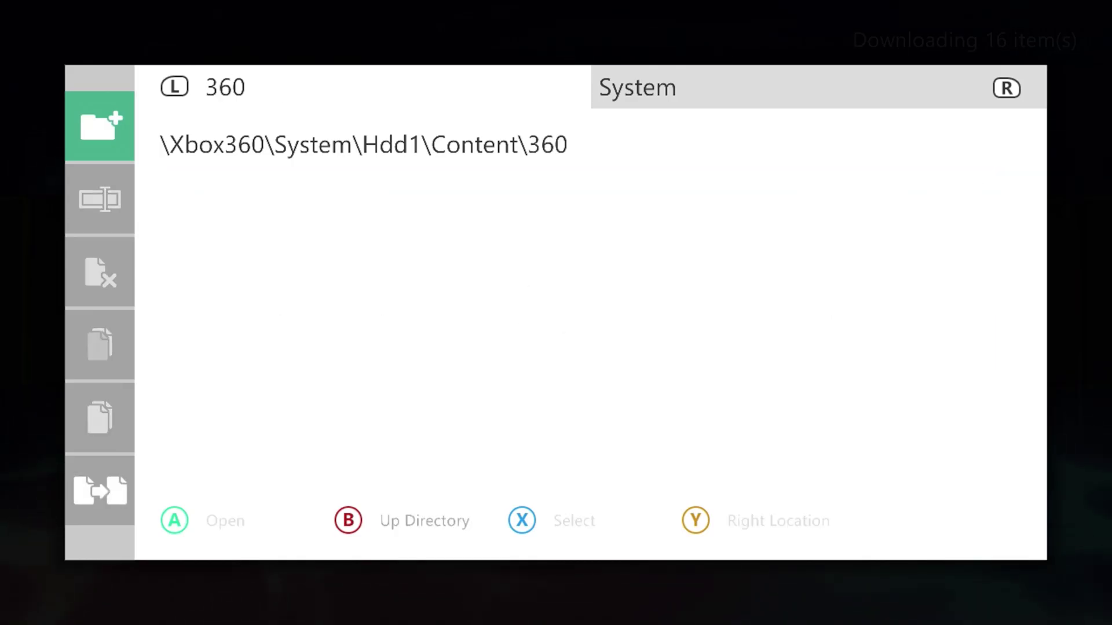
# Paste the queued disc files into the 360 folder and accept the paste confirmation
pyautogui.press('Down')
pyautogui.press('Down')
pyautogui.press('Down')
pyautogui.press('Down')
pyautogui.press('Down')
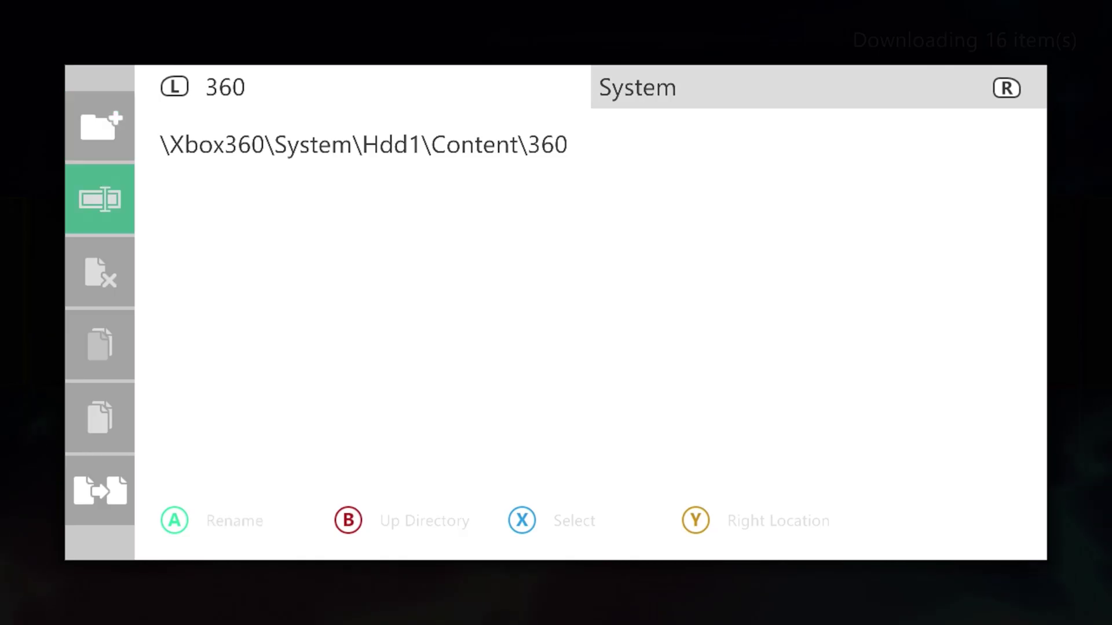
pyautogui.press('Return')
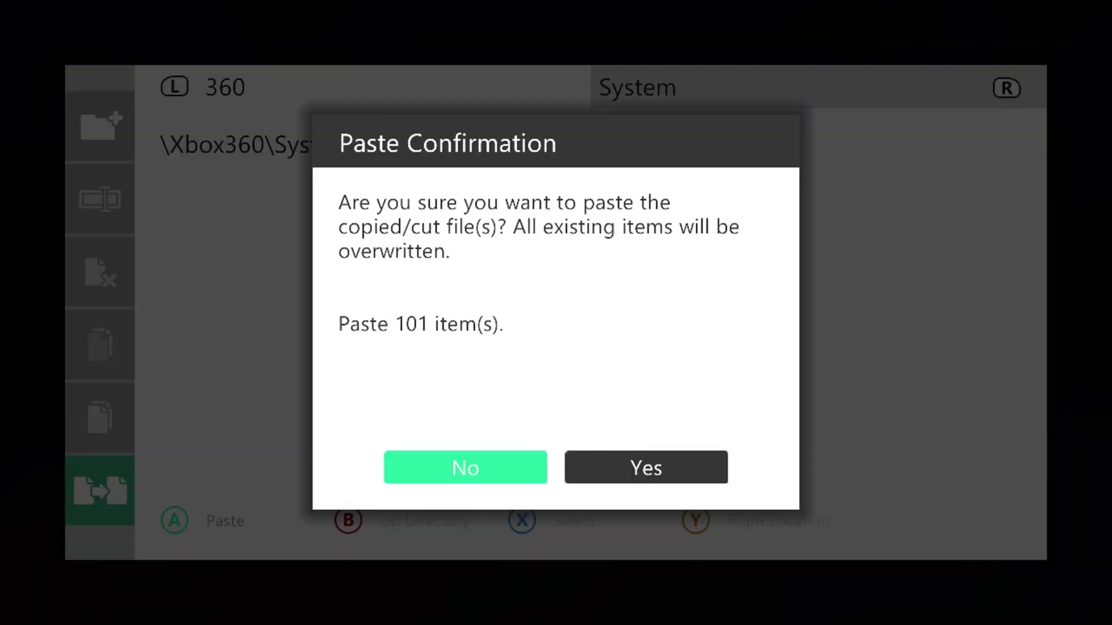
pyautogui.press('Right')
pyautogui.press('Return')
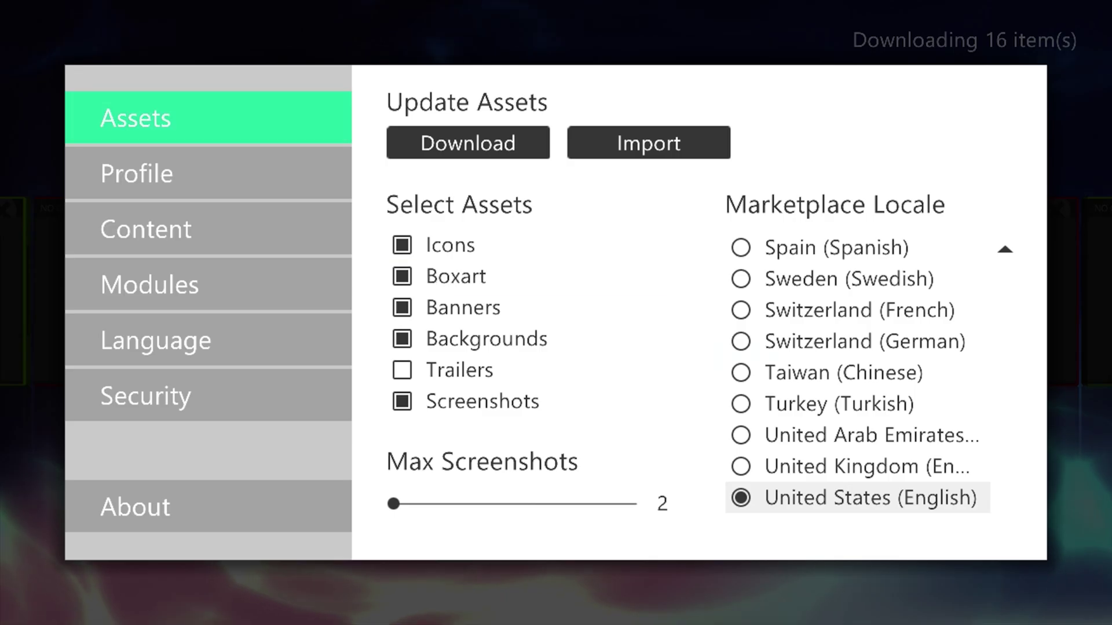
# Begin adding a new managed path in Aurora's Content settings
pyautogui.press('Down')
pyautogui.press('Down')
pyautogui.press('Right')
pyautogui.press('Down')
pyautogui.press('Down')
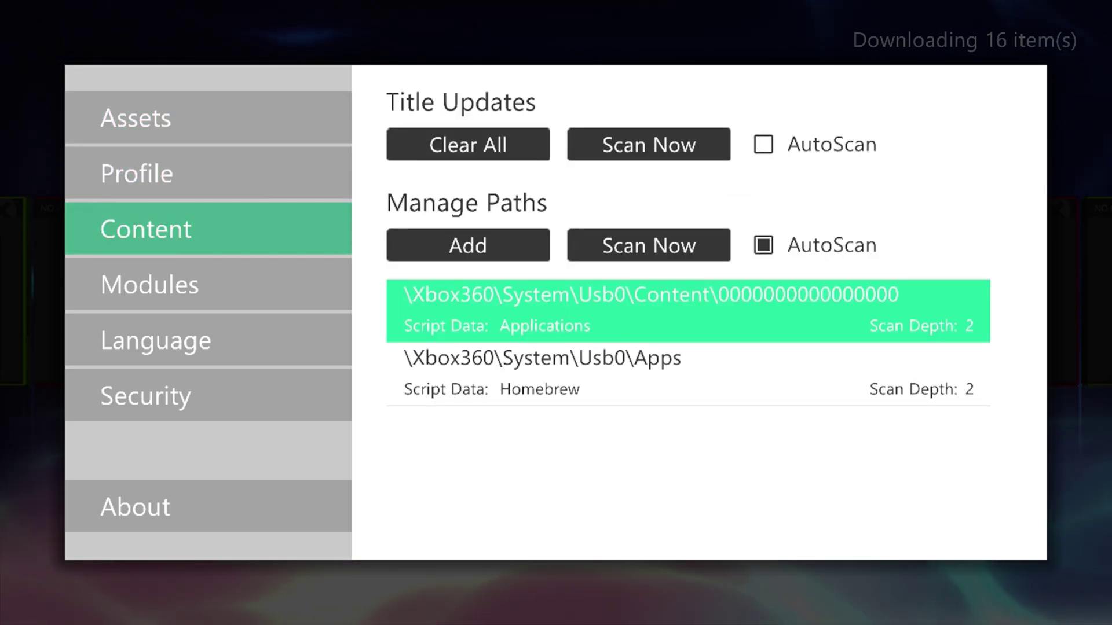
pyautogui.press('Up')
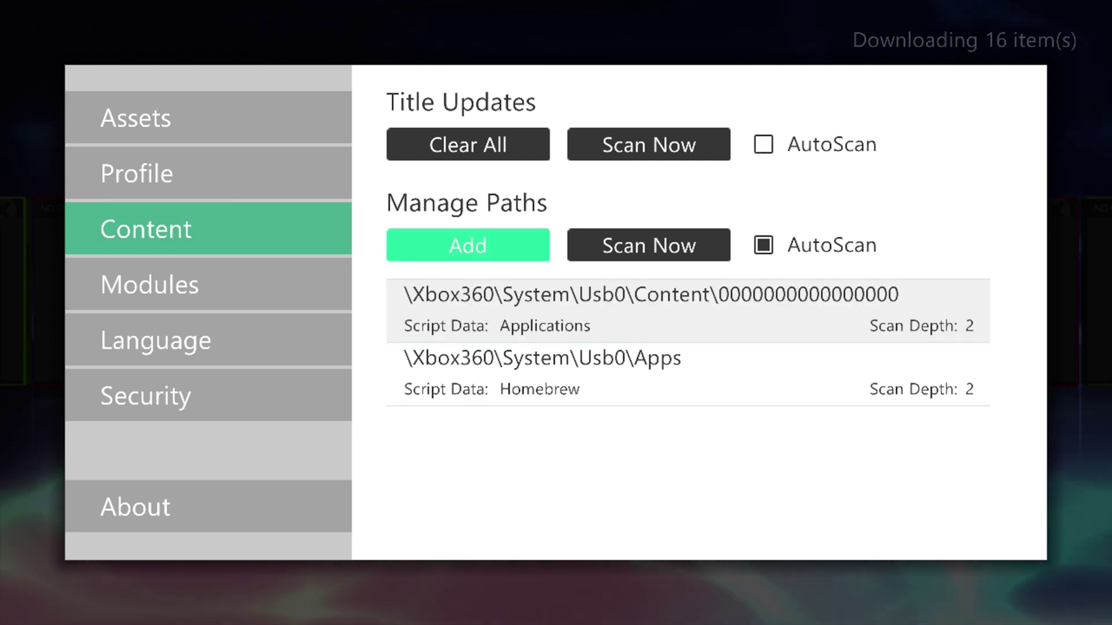
pyautogui.press('Return')
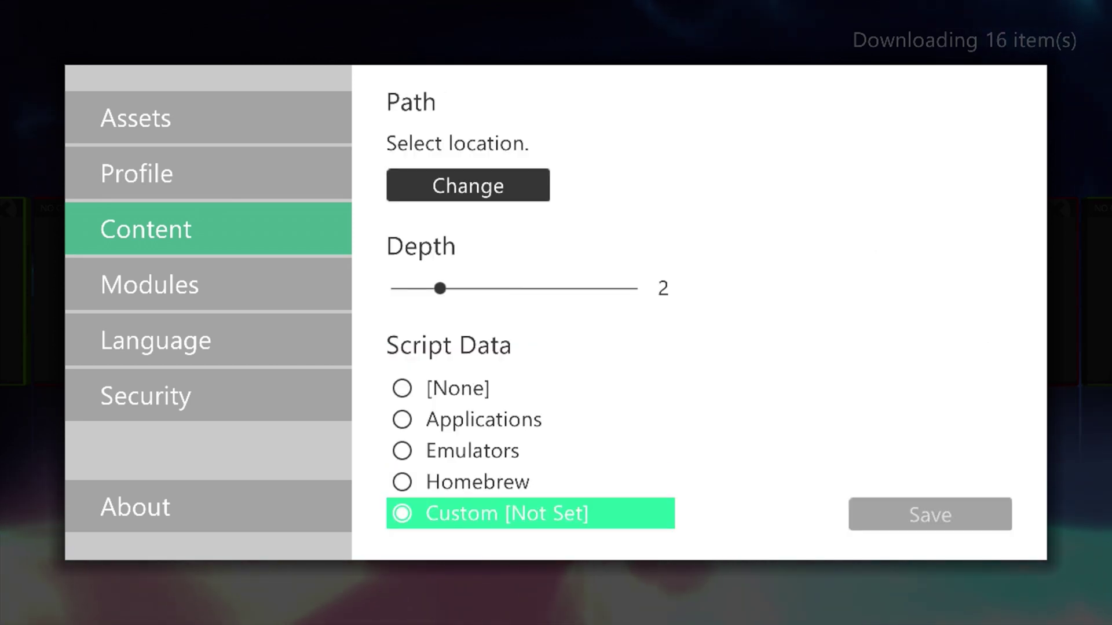
# Set the new path's location to the Games folder on Hdd1 (\Xbox360\System\Hdd1\Games)
pyautogui.press('Return')
pyautogui.press('Left')
pyautogui.press('Up')
pyautogui.press('Up')
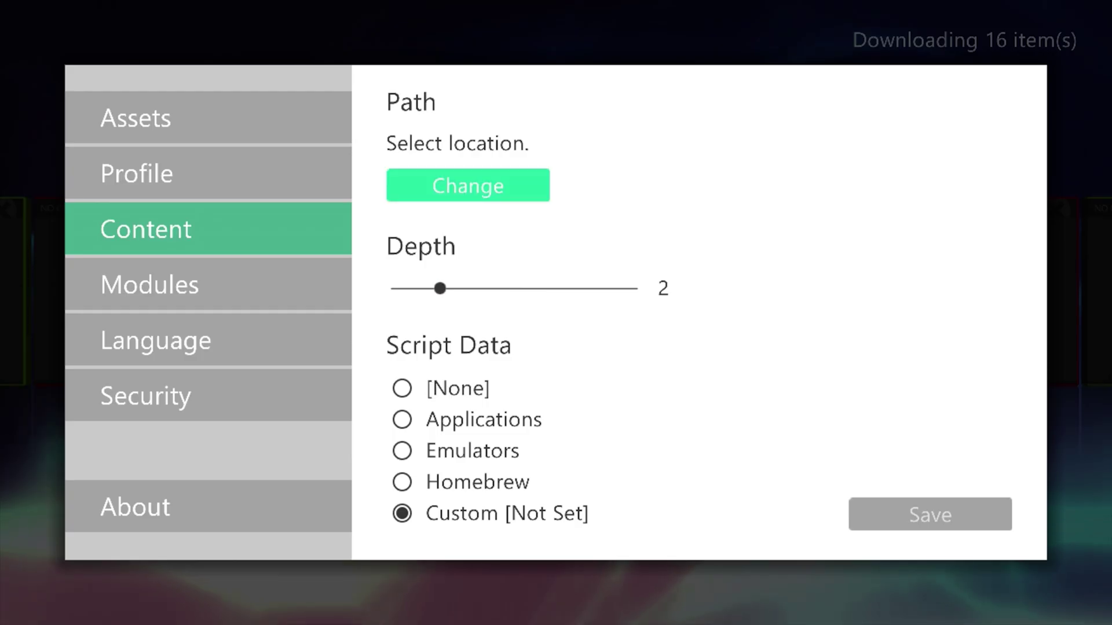
pyautogui.press('Return')
pyautogui.press('Down')
pyautogui.press('Down')
pyautogui.press('Down')
pyautogui.press('Return')
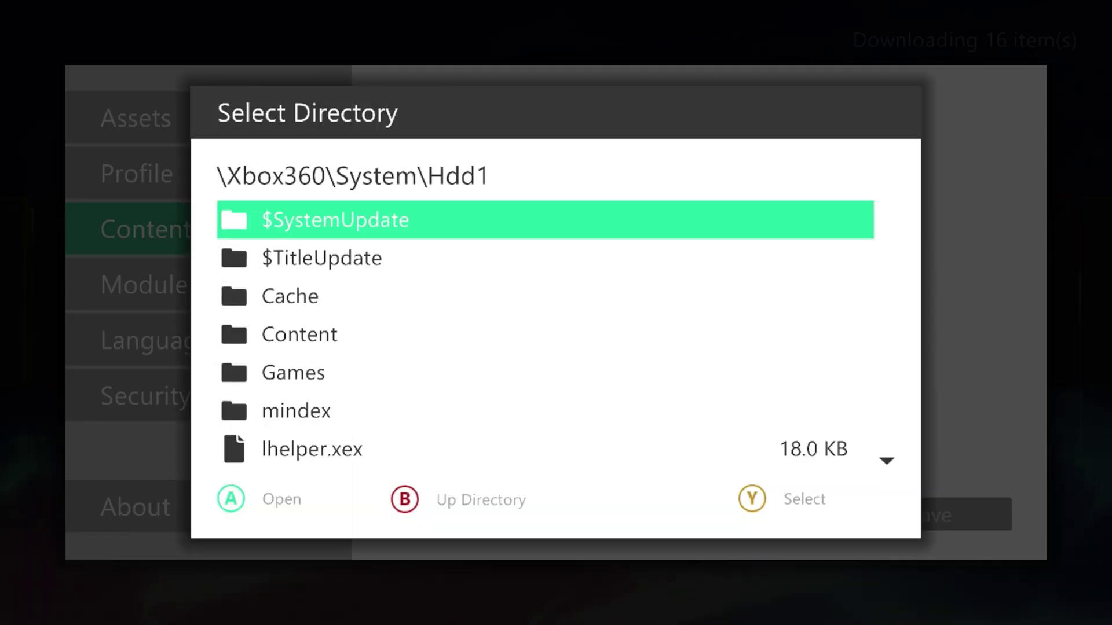
pyautogui.press('Down')
pyautogui.press('Down')
pyautogui.press('Down')
pyautogui.press('Down')
pyautogui.press('Return')
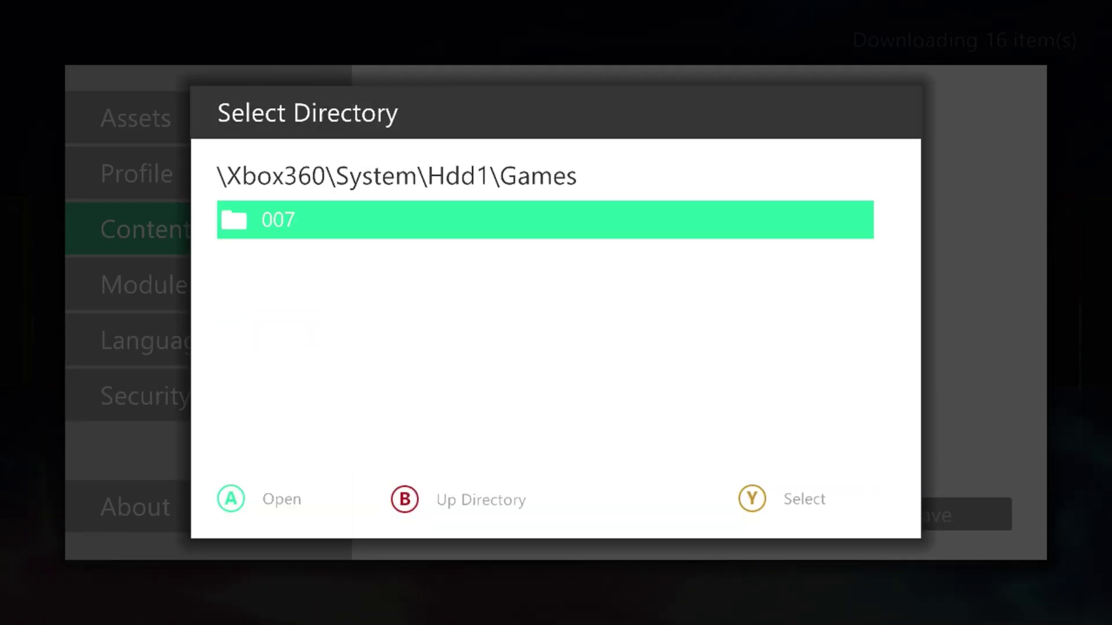
pyautogui.press('BackSpace')
pyautogui.press('y')
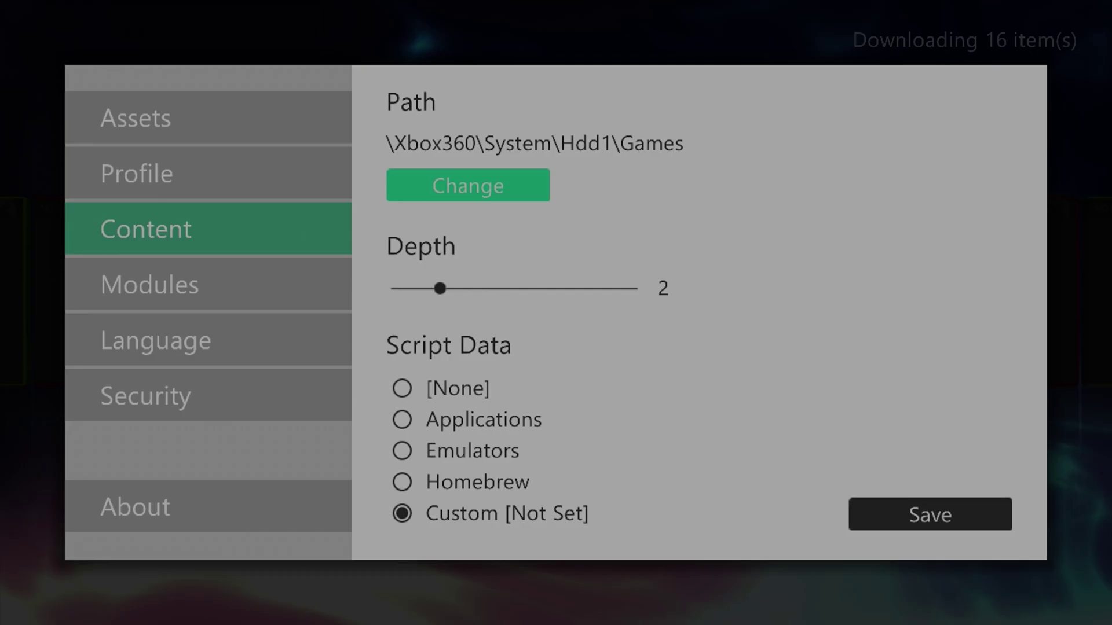
# Set the scan depth of the Games path to 5
pyautogui.press('Right')
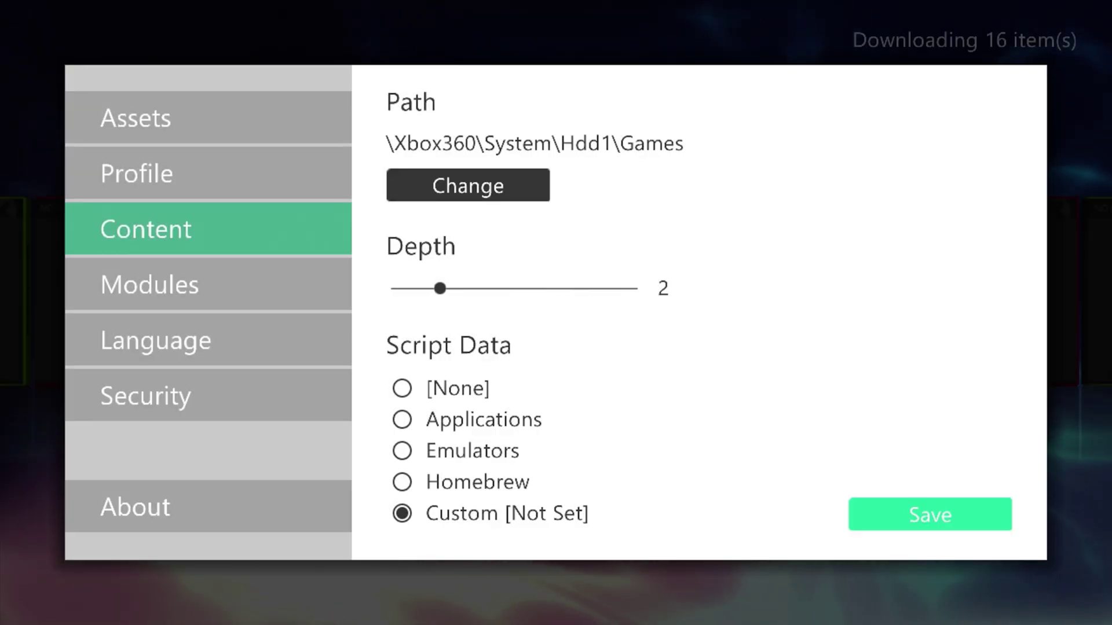
pyautogui.press('Left')
pyautogui.press('Up')
pyautogui.press('Up')
pyautogui.press('Down')
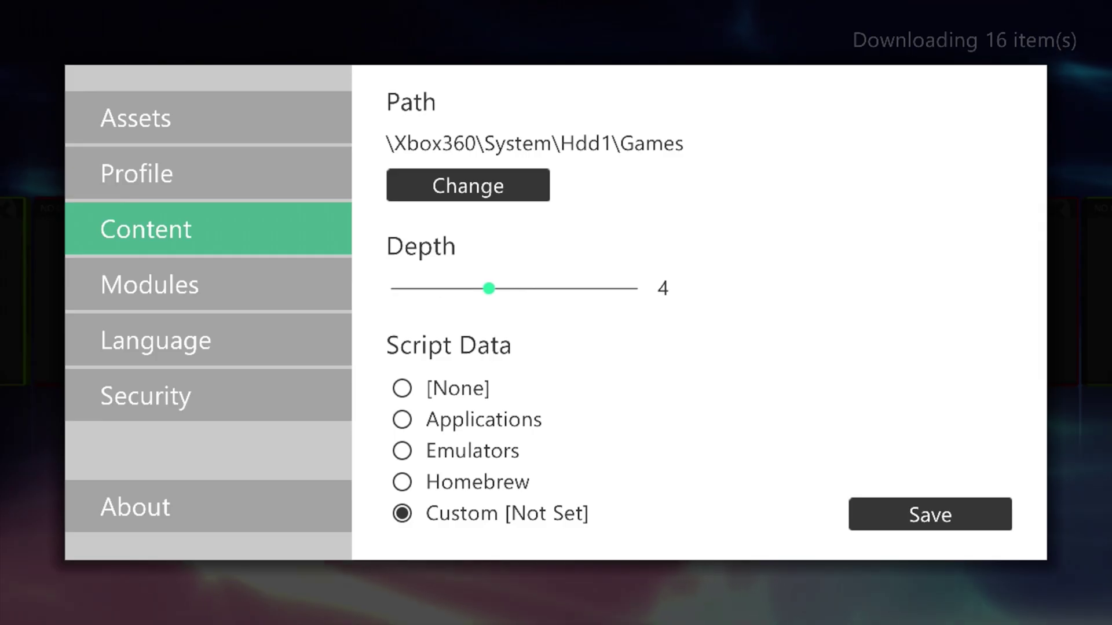
pyautogui.press('Down')
# Choose [None] as the script data for the Games path and save the path
pyautogui.press('Down')
pyautogui.press('Down')
pyautogui.press('Down')
pyautogui.press('Down')
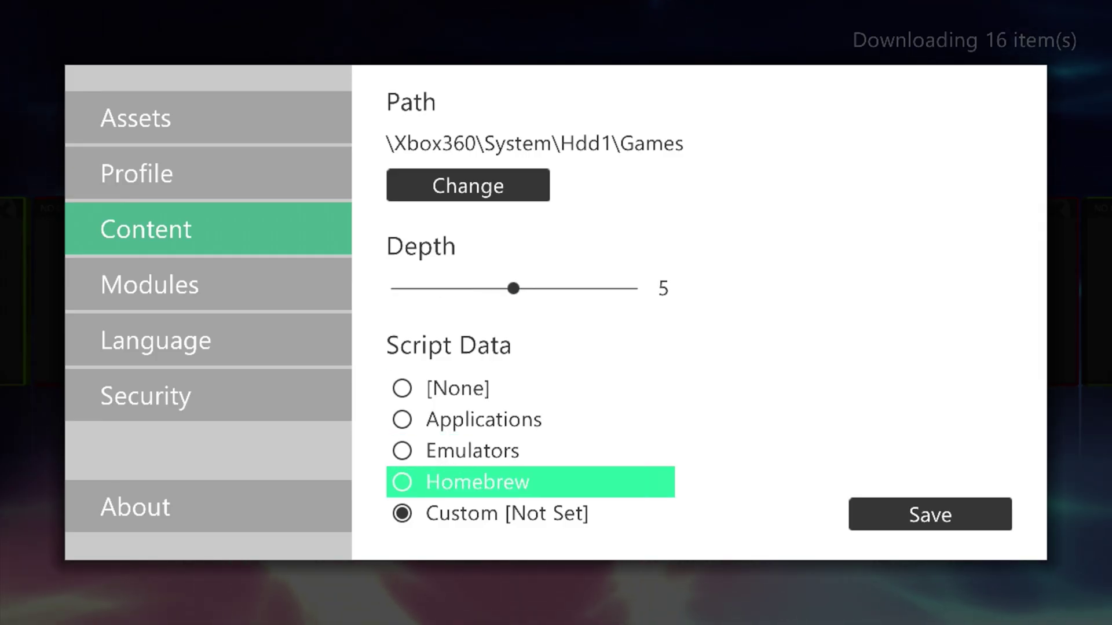
pyautogui.press('Right')
pyautogui.press('Return')
pyautogui.press('Right')
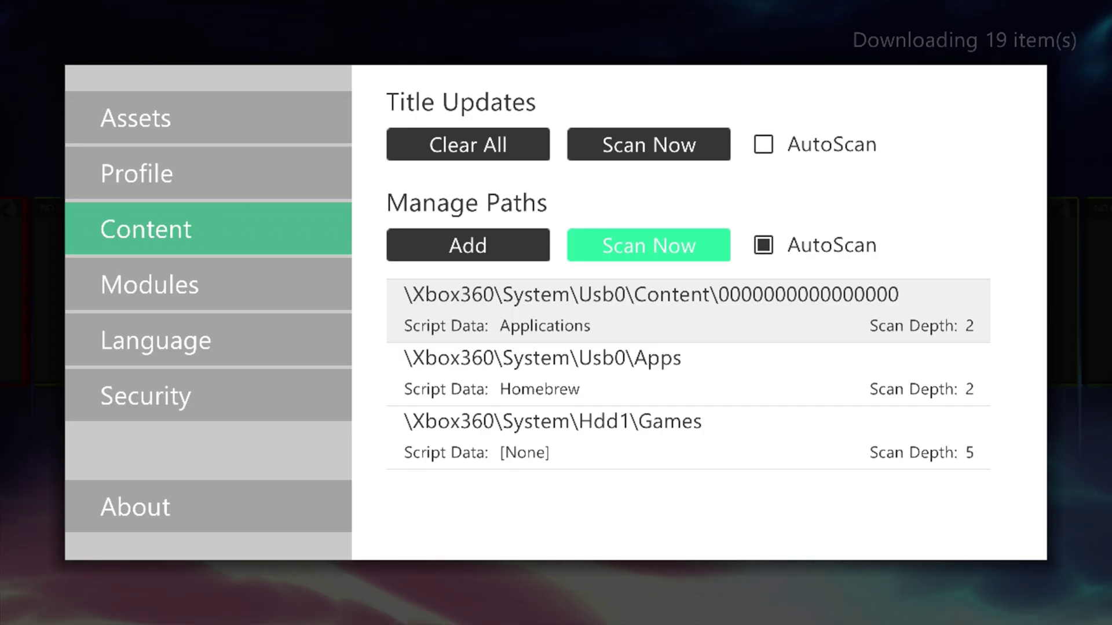
# Look at the asset download options in the settings and return to the game library
pyautogui.press('Left')
pyautogui.press('Left')
pyautogui.press('Up')
pyautogui.press('Up')
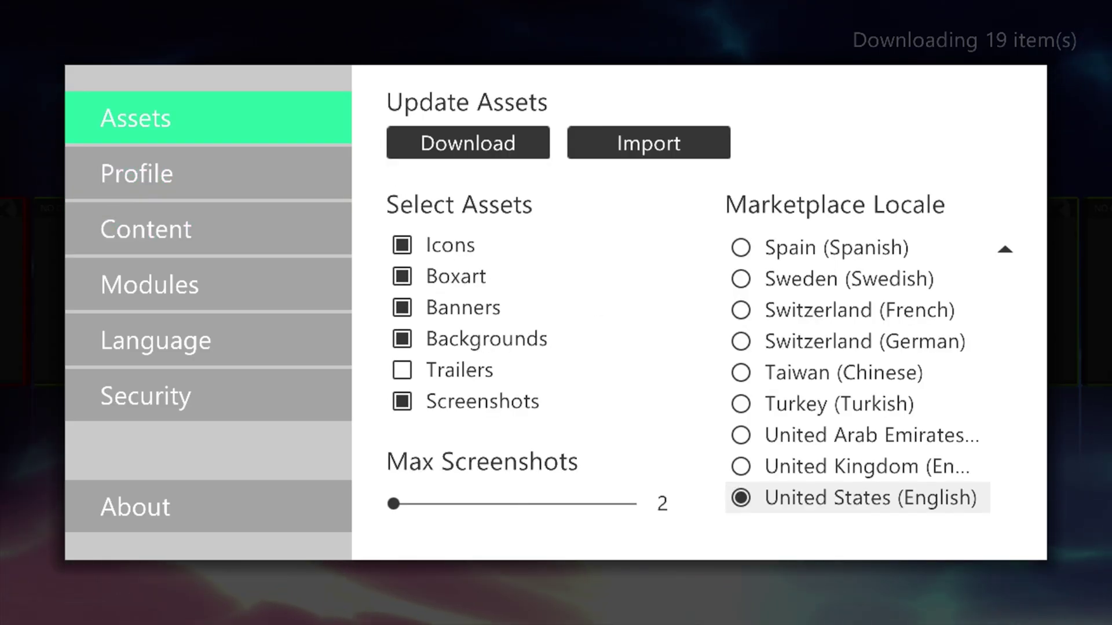
pyautogui.press('Right')
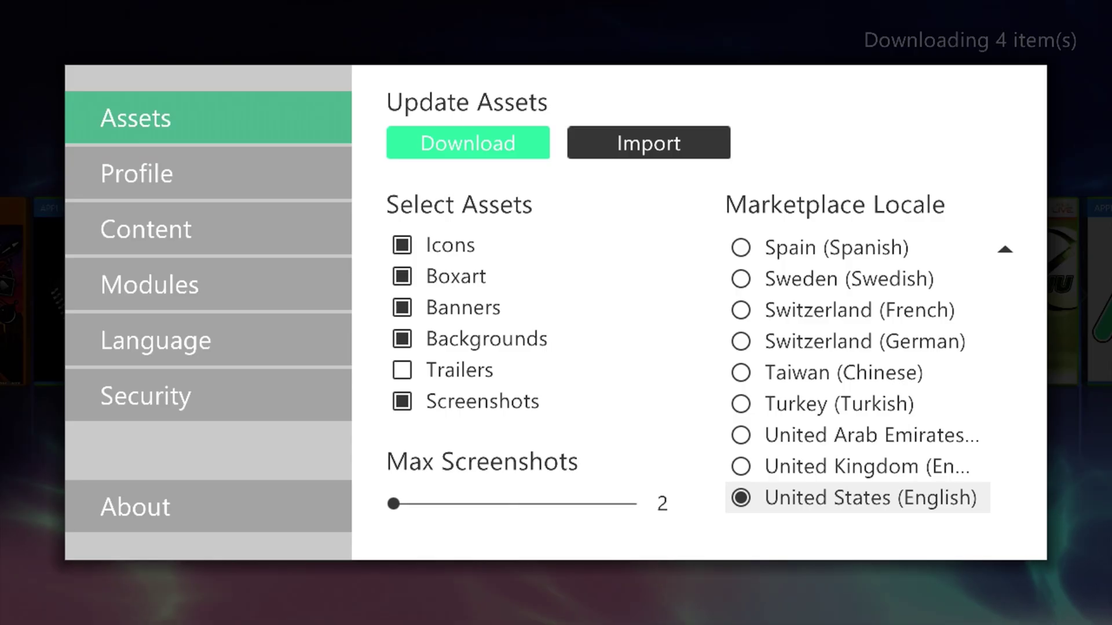
pyautogui.press('Escape')
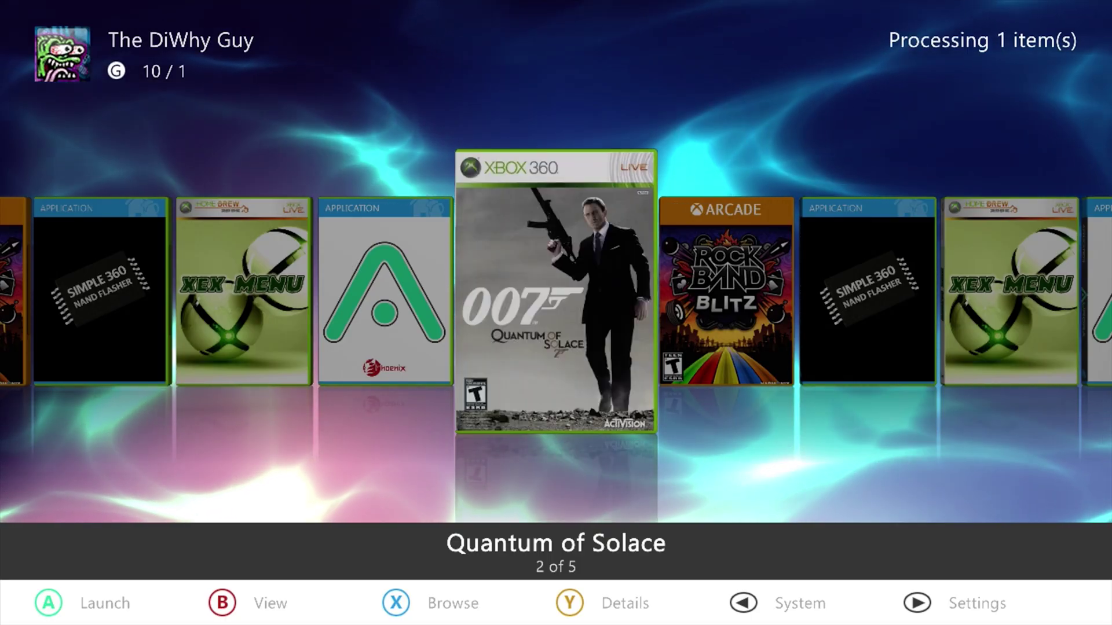
# Open the details of Quantum of Solace, launch the game and select Hard Drive as its storage device
pyautogui.press('y')
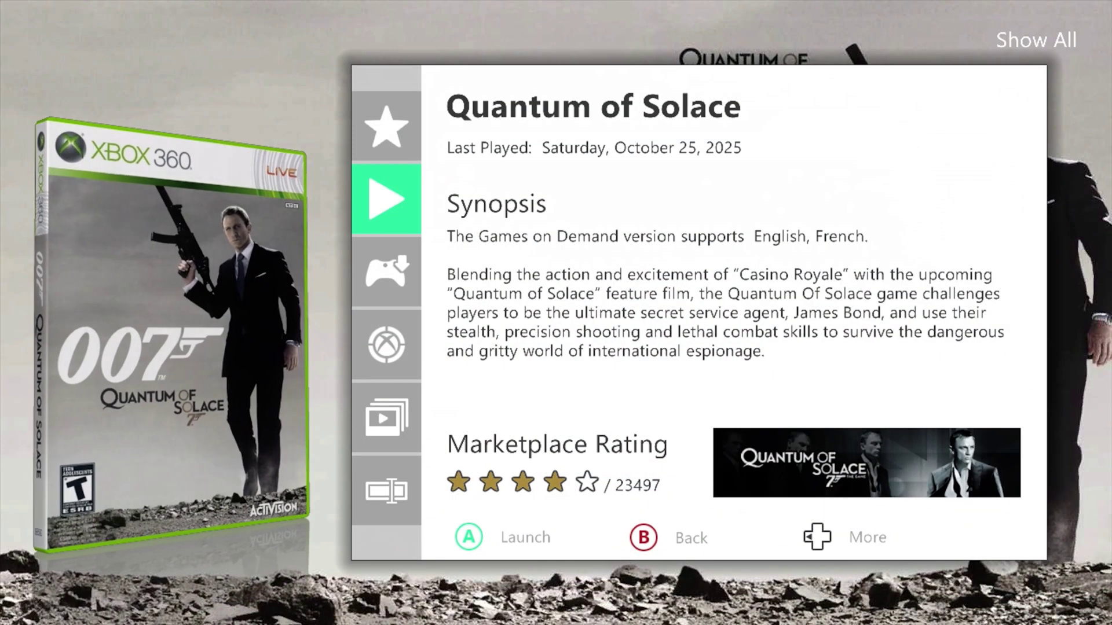
pyautogui.press('Right')
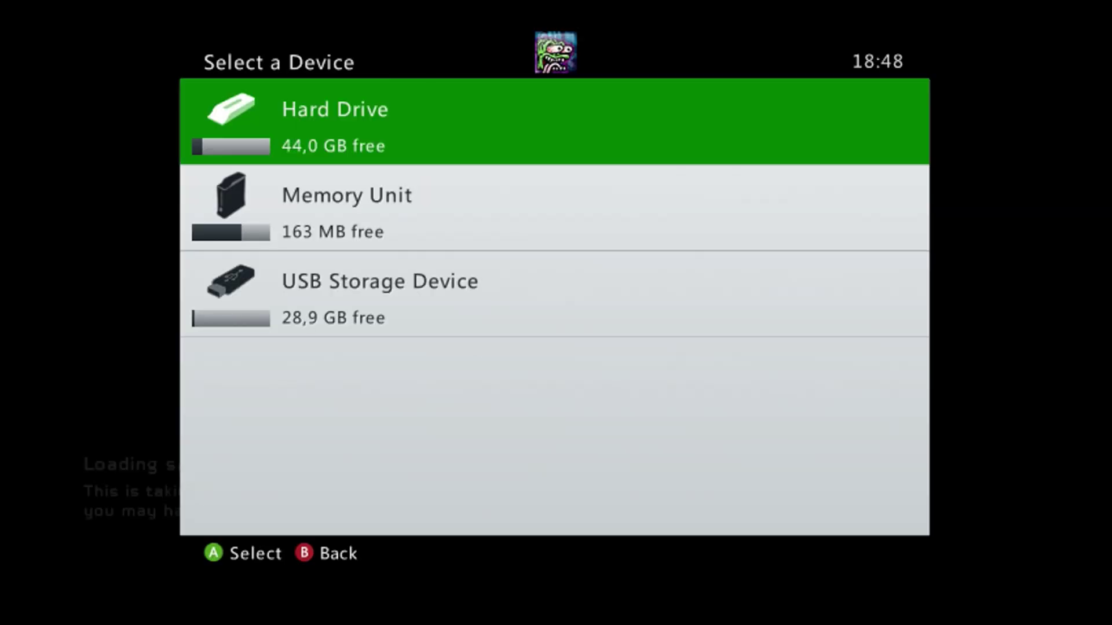
pyautogui.press('Return')
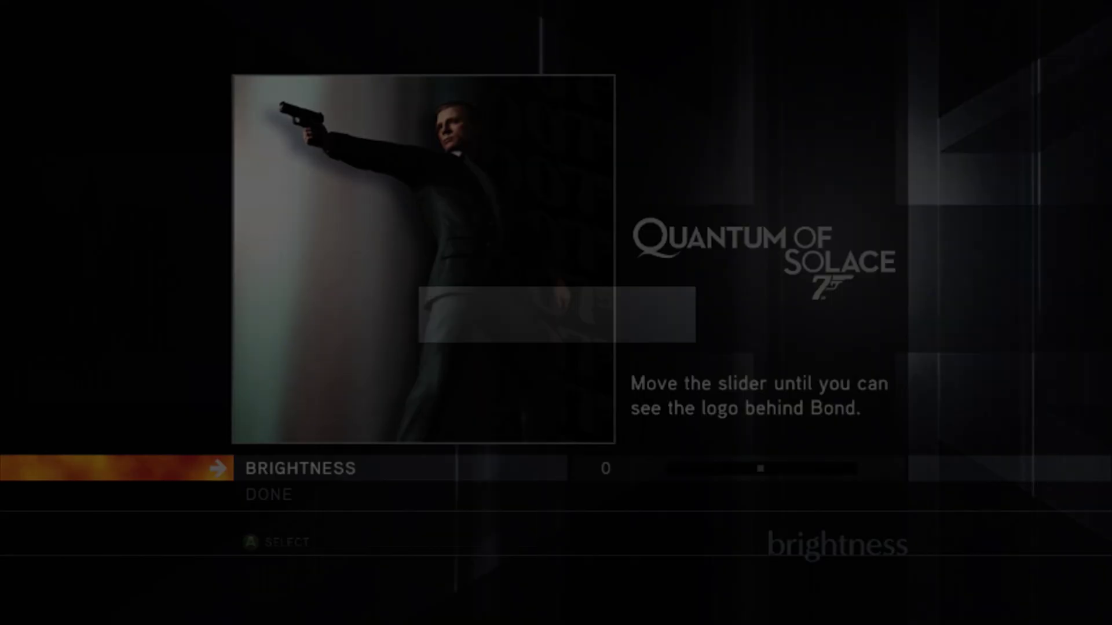